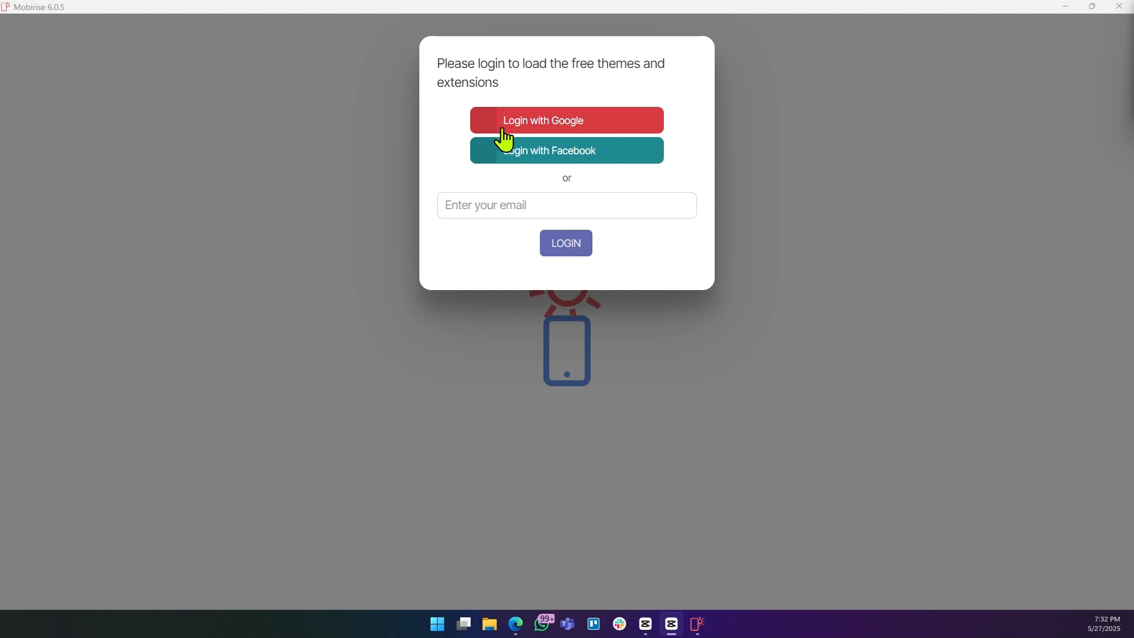
Sign in to Mobirise with a Google account to load the free themes and extensions.
click(551, 124)
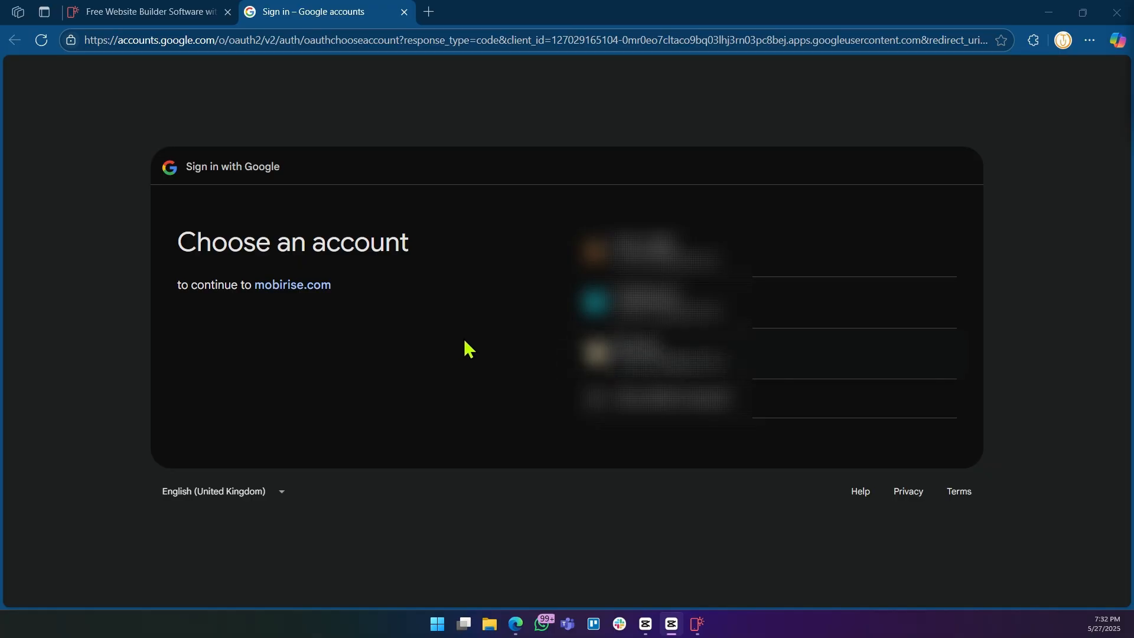
click(645, 367)
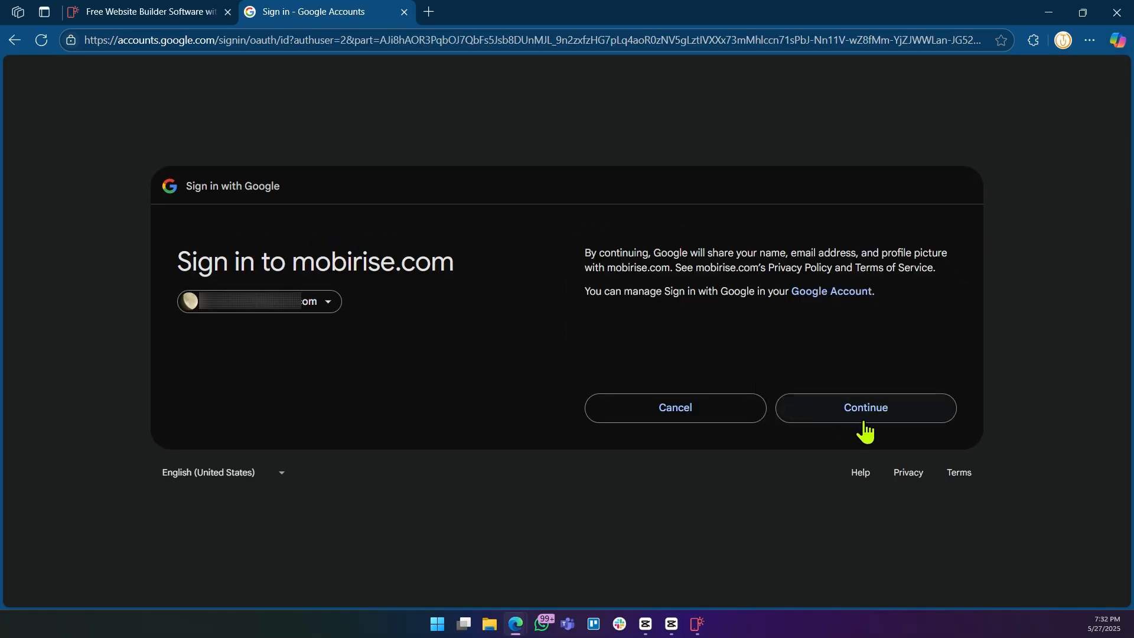
click(853, 416)
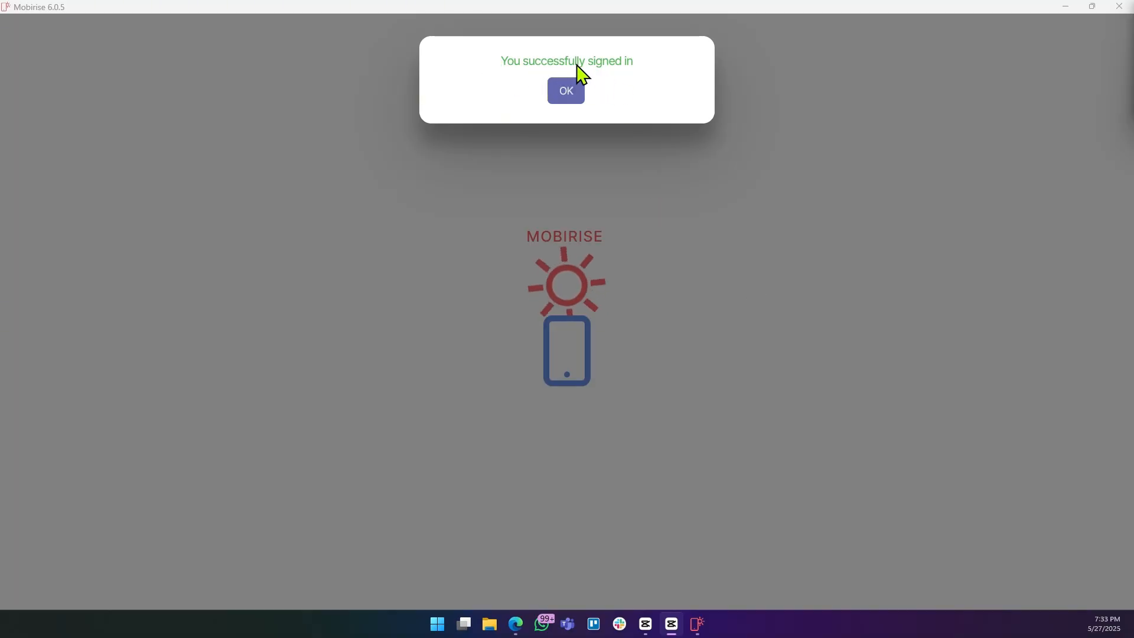
click(566, 95)
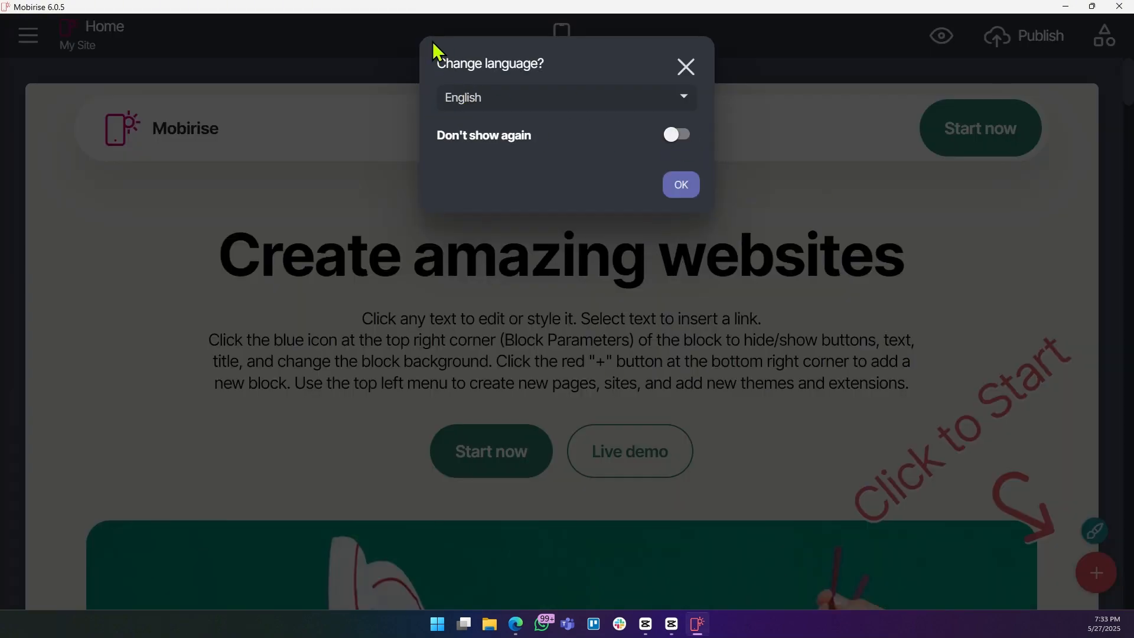
Keep English as the interface language, turn on Don't show again, and confirm the language dialog.
click(585, 102)
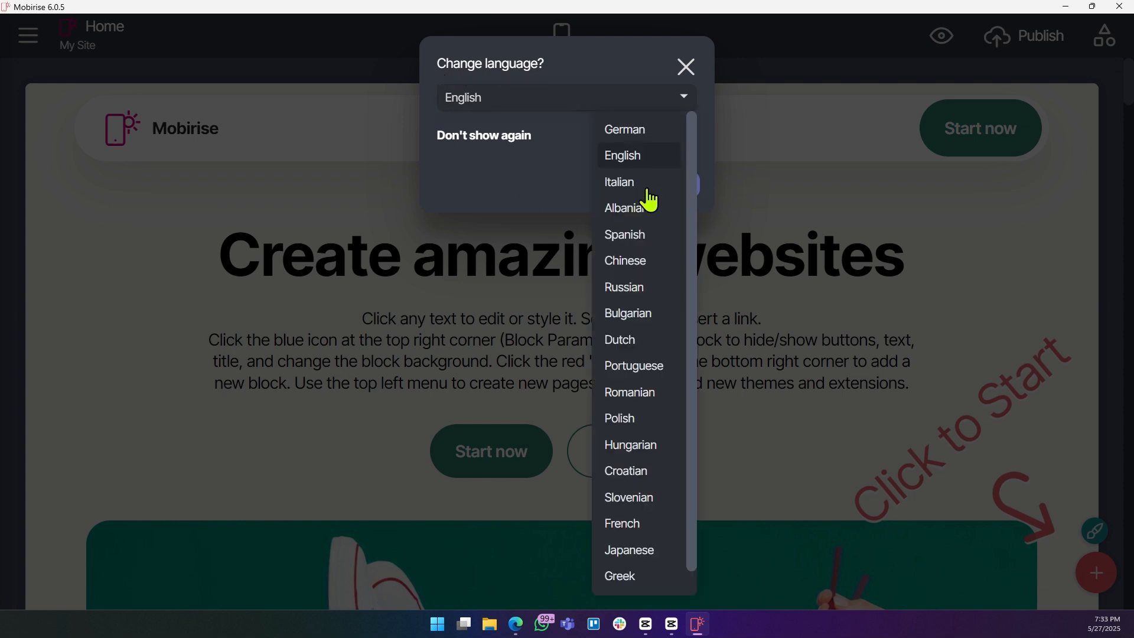
scroll(636, 243, down, 1)
scroll(628, 244, up, 1)
click(499, 208)
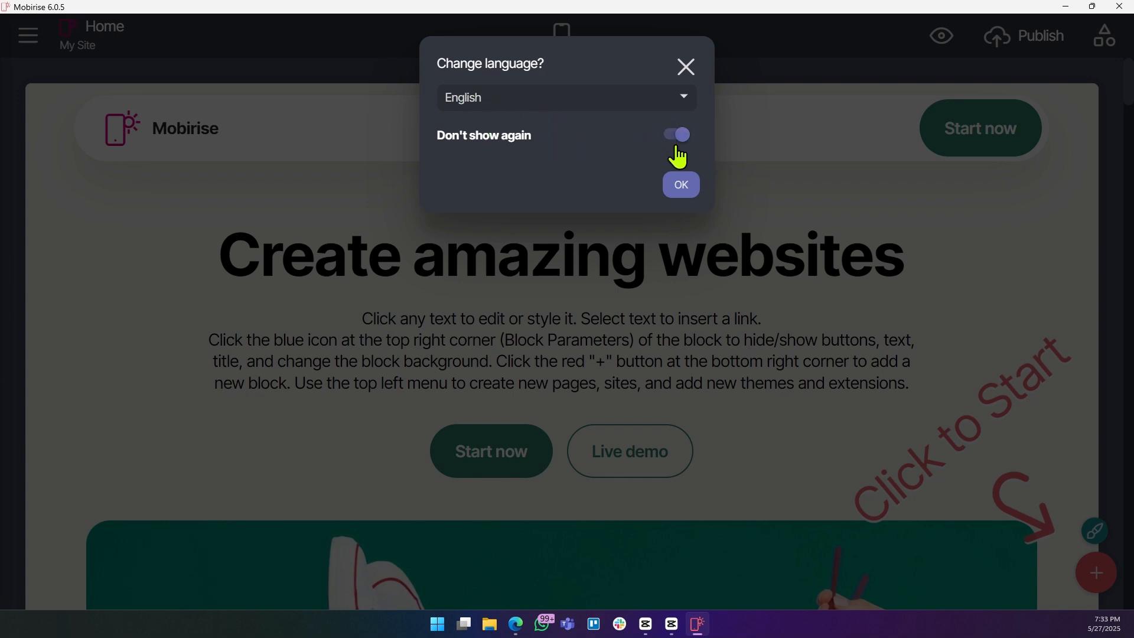
click(682, 187)
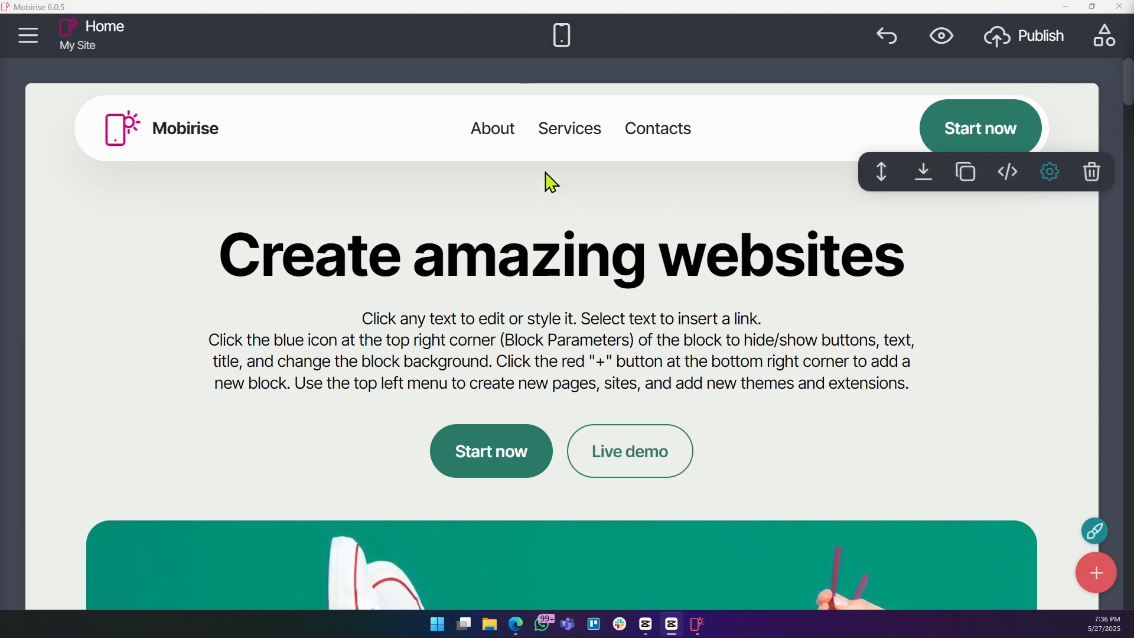
Preview the page in mobile view, scroll through it, and switch back to desktop view.
click(563, 52)
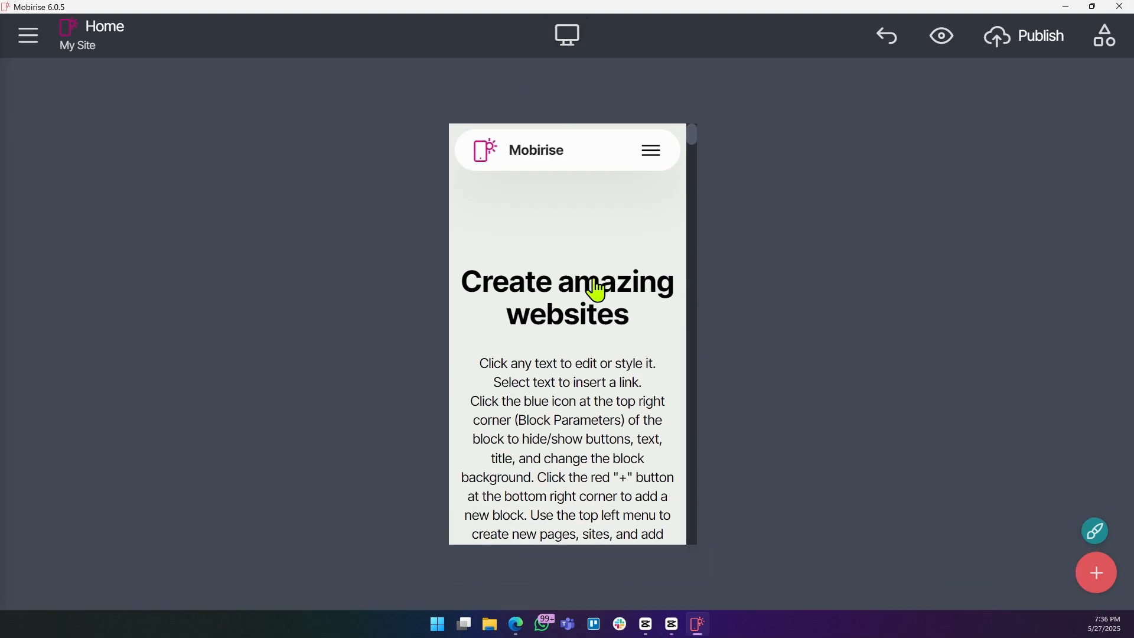
scroll(578, 296, down, 10)
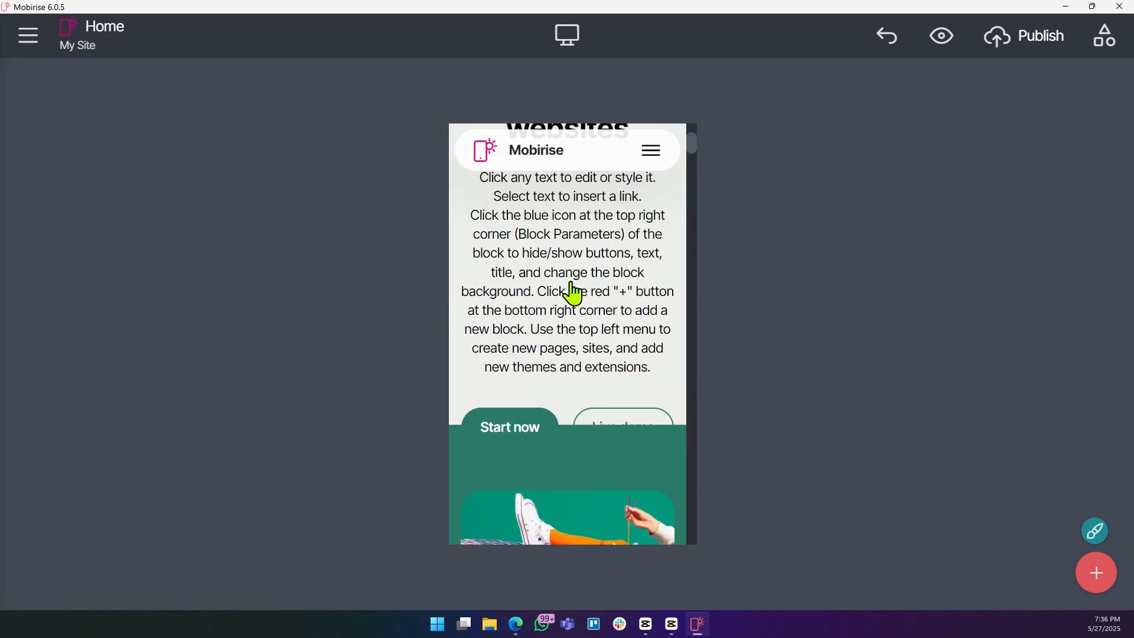
click(569, 41)
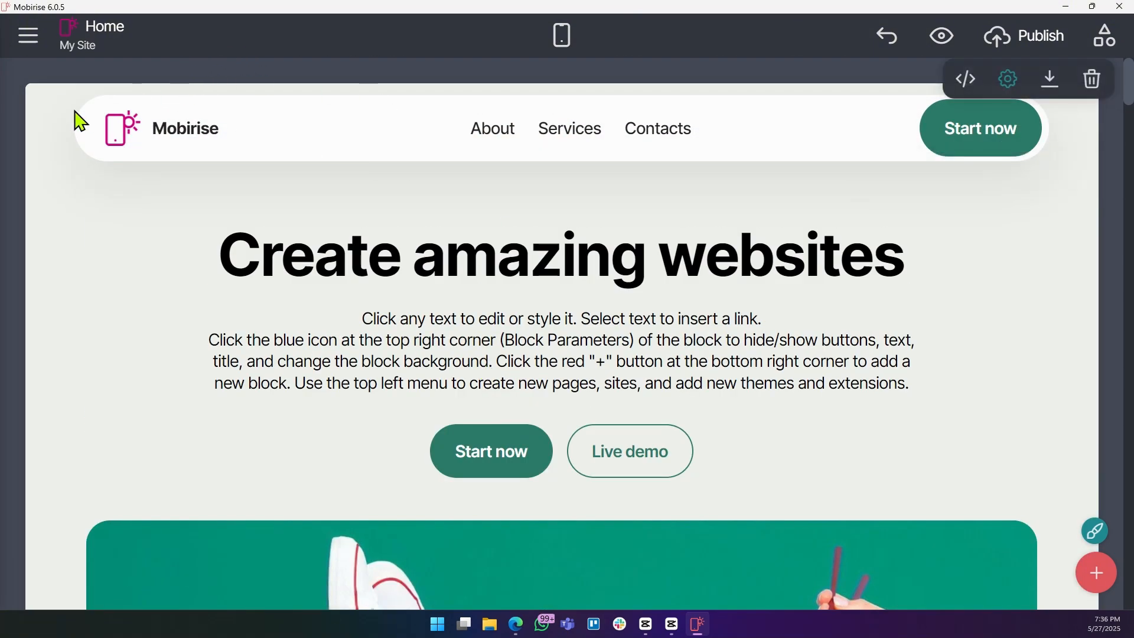
click(27, 37)
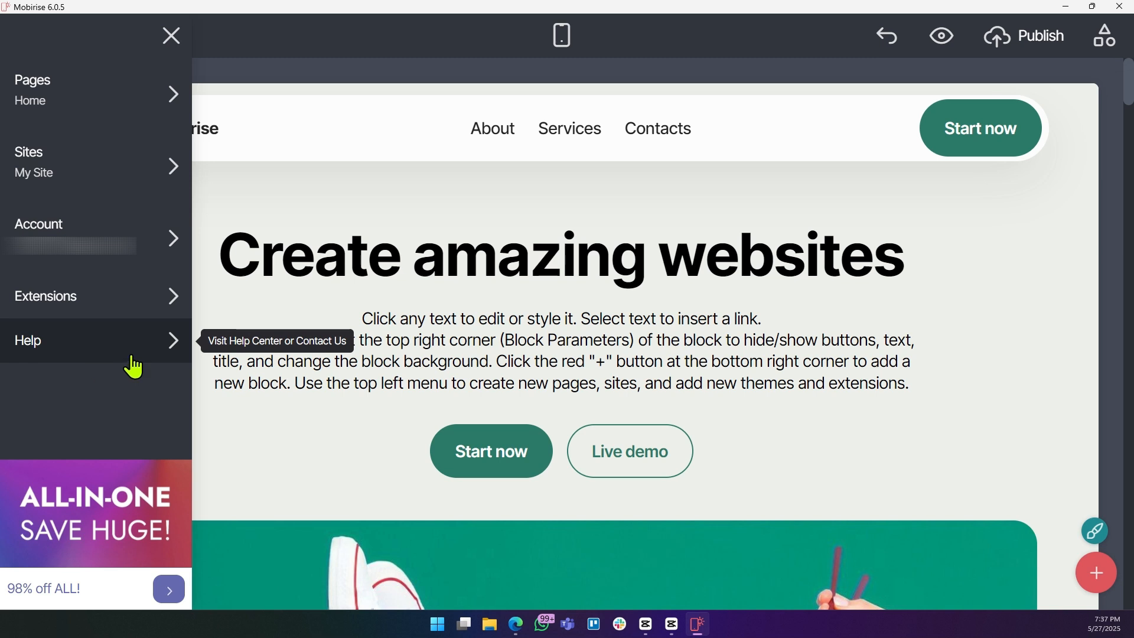
click(170, 36)
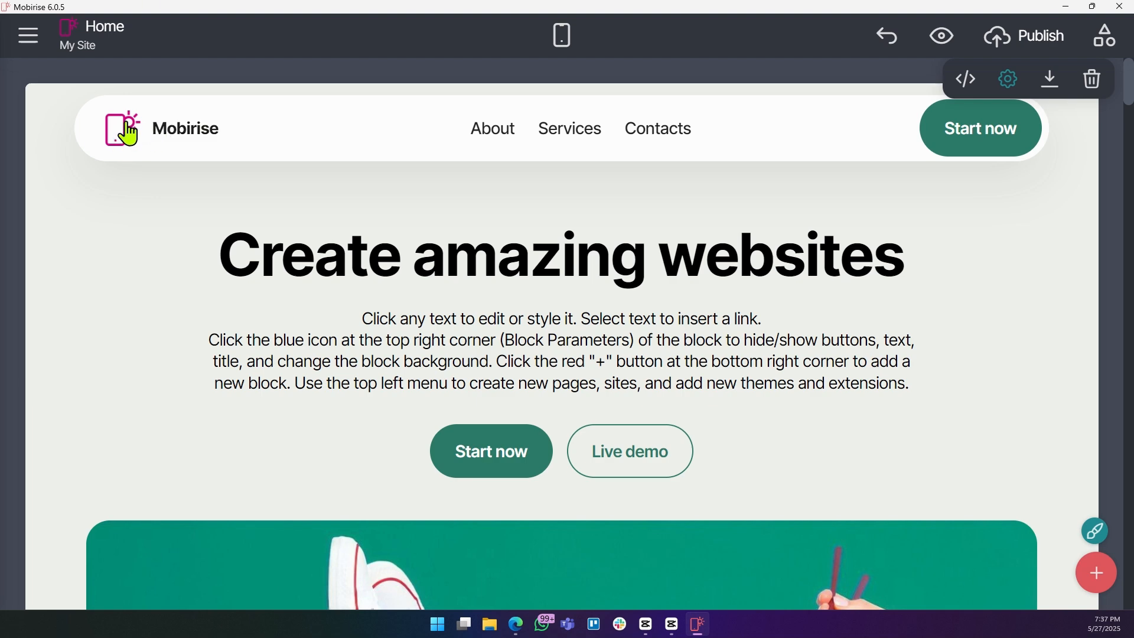
Replace the header logo with the dark neon laptop image from the Pixabay gallery.
click(128, 135)
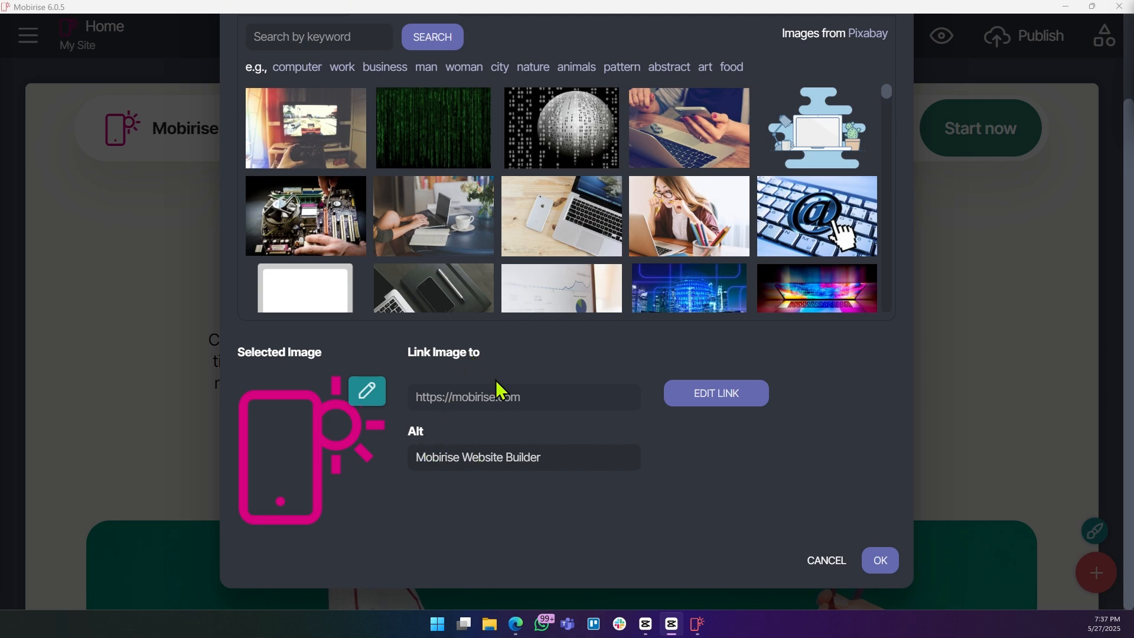
drag(549, 453, 397, 470)
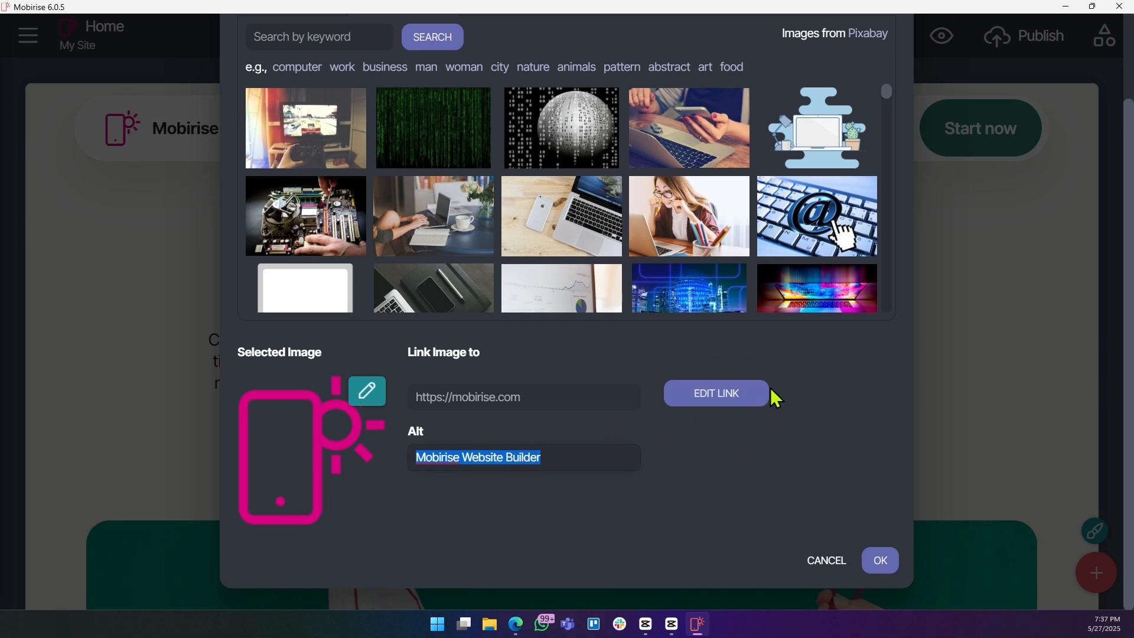
scroll(836, 213, down, 1)
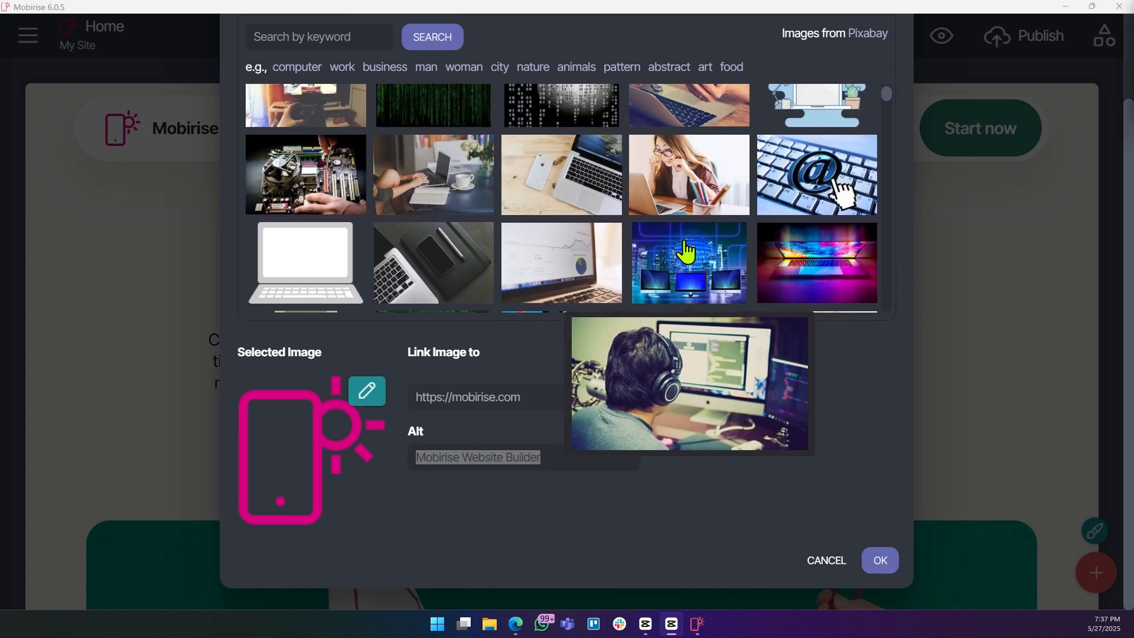
scroll(685, 251, up, 1)
scroll(494, 191, down, 4)
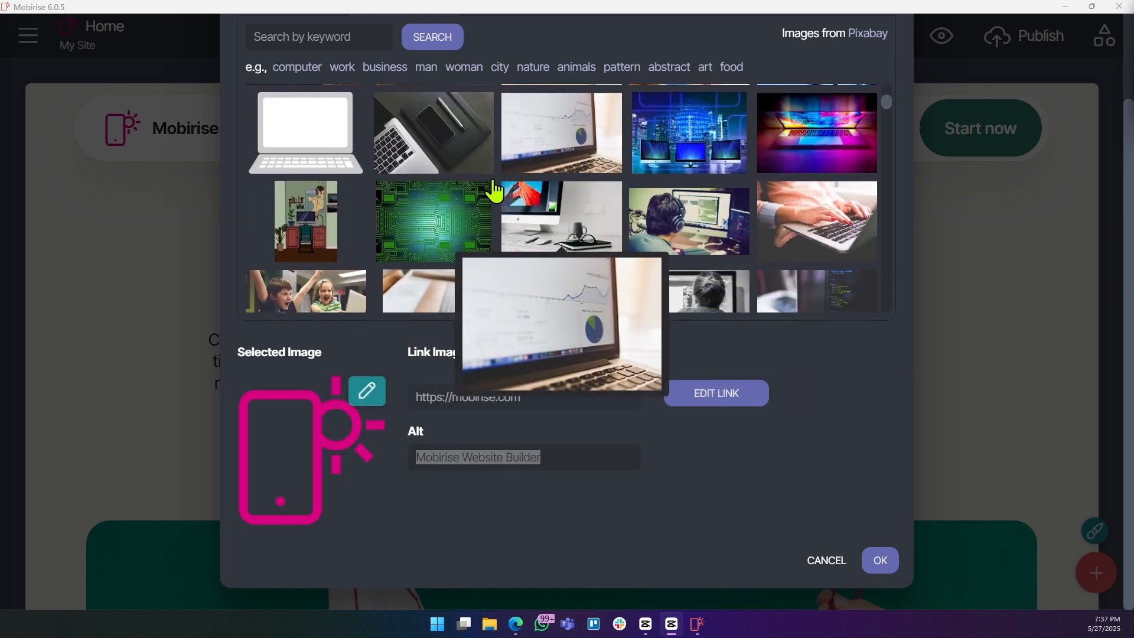
scroll(384, 191, down, 4)
scroll(384, 198, up, 6)
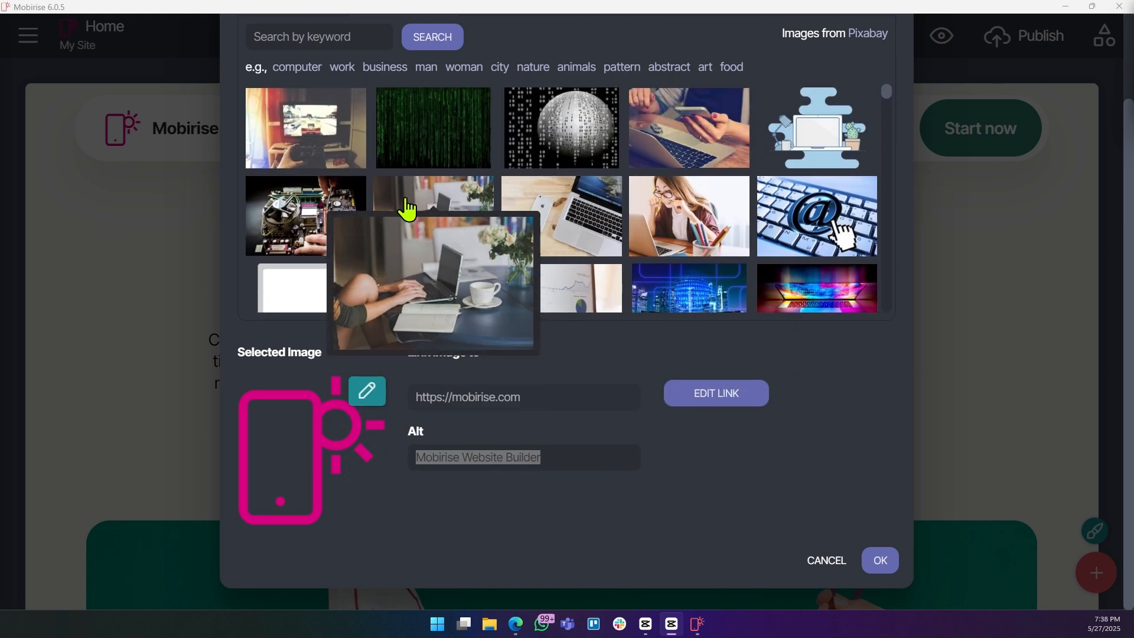
scroll(805, 228, down, 4)
scroll(742, 210, up, 4)
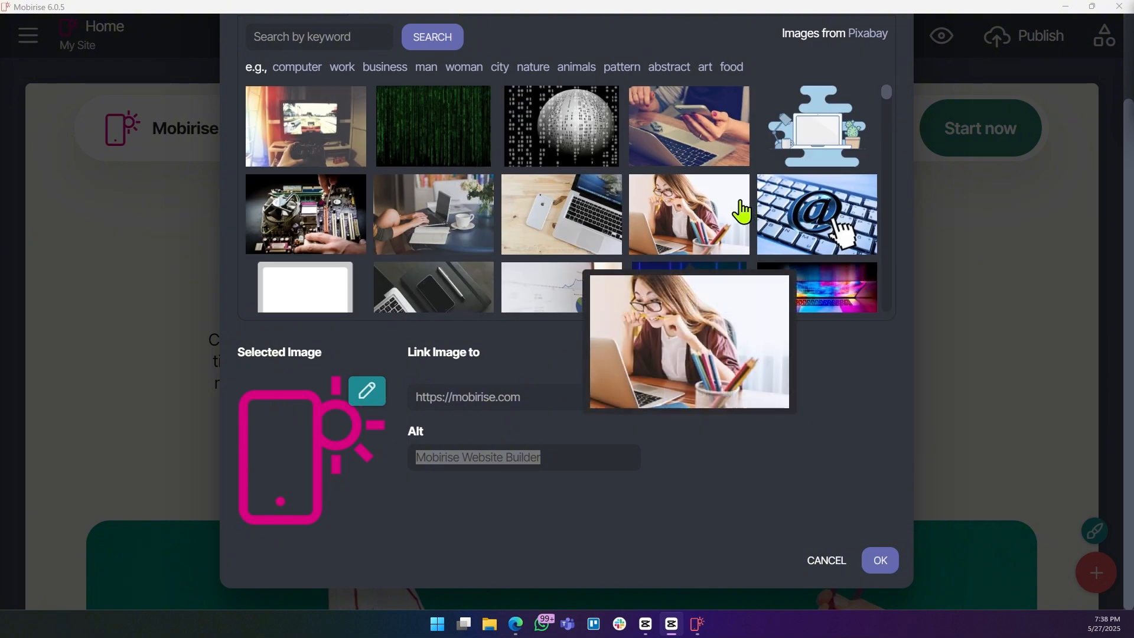
scroll(742, 209, down, 6)
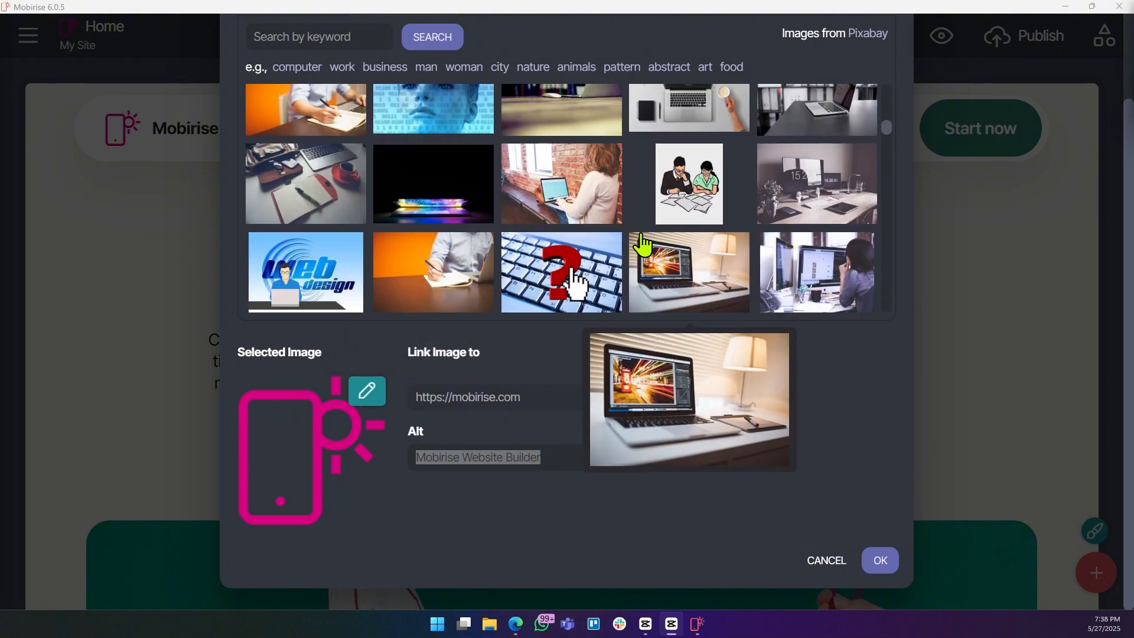
scroll(624, 240, up, 3)
scroll(605, 241, down, 4)
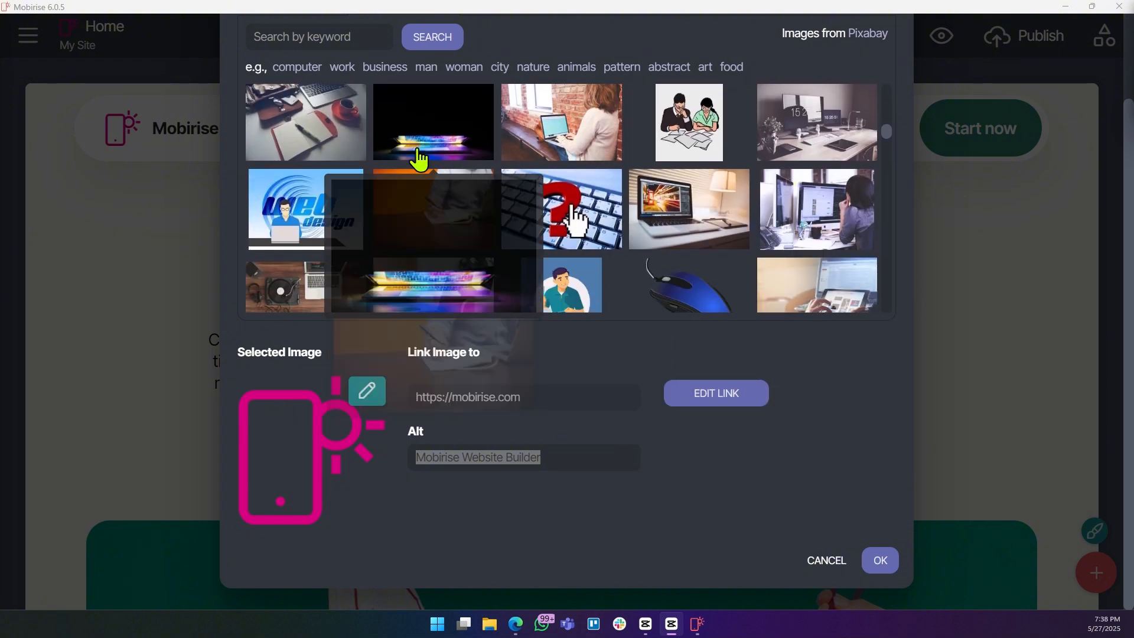
click(419, 158)
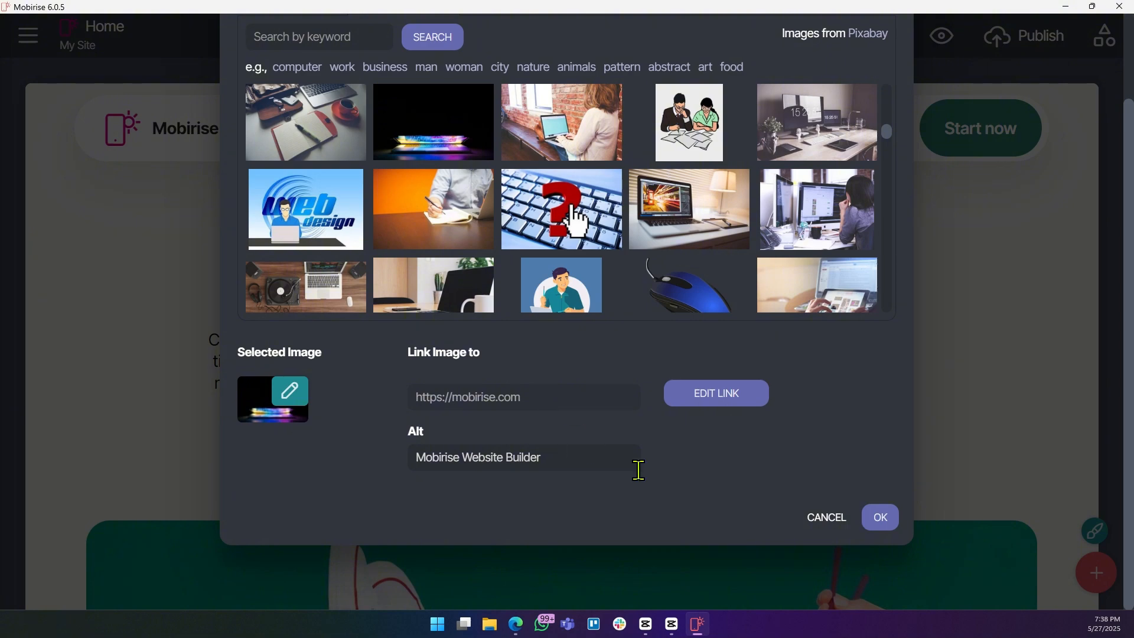
click(878, 520)
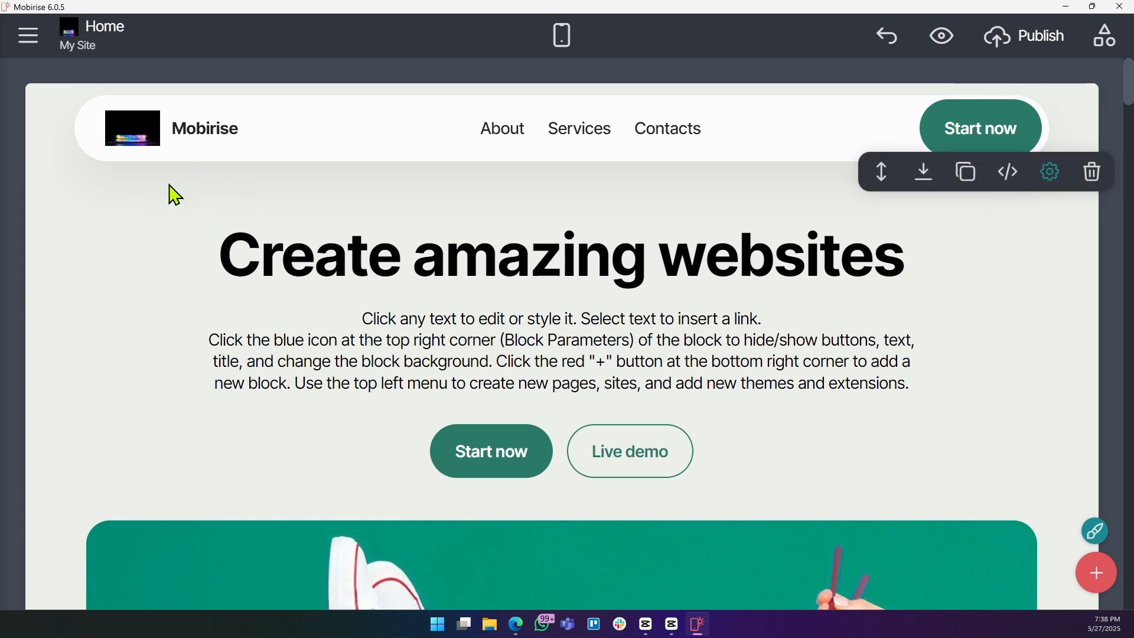
Change the brand name text beside the logo to LightDark by pasting it.
click(199, 132)
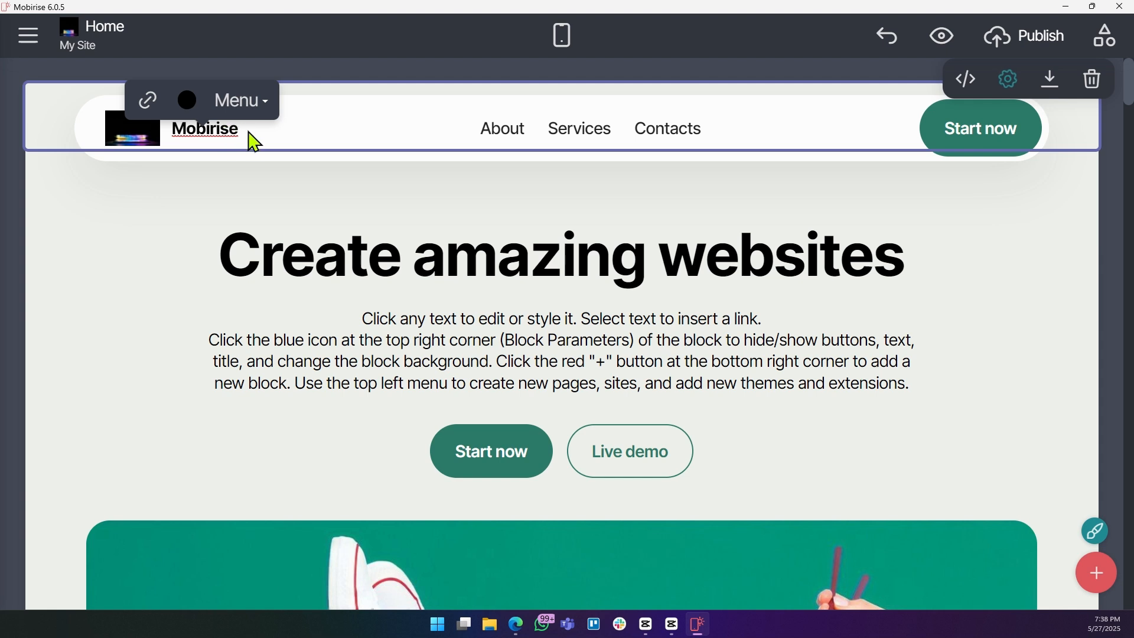
double_click(230, 131)
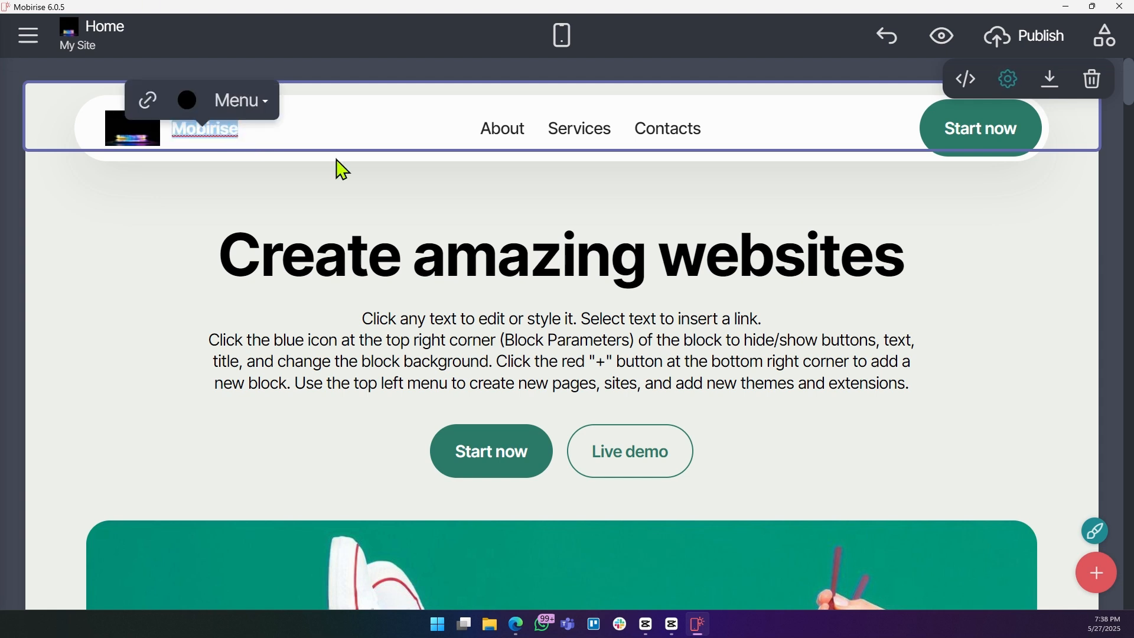
text(LightDark)
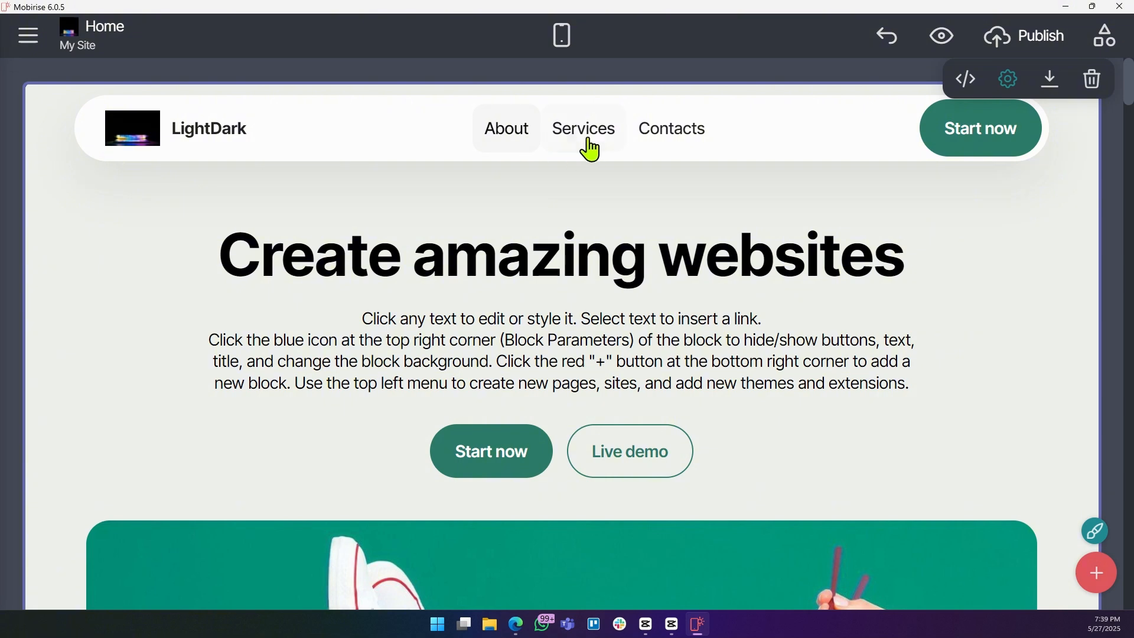
Set the About menu link's text colour to the dark red swatch.
click(508, 129)
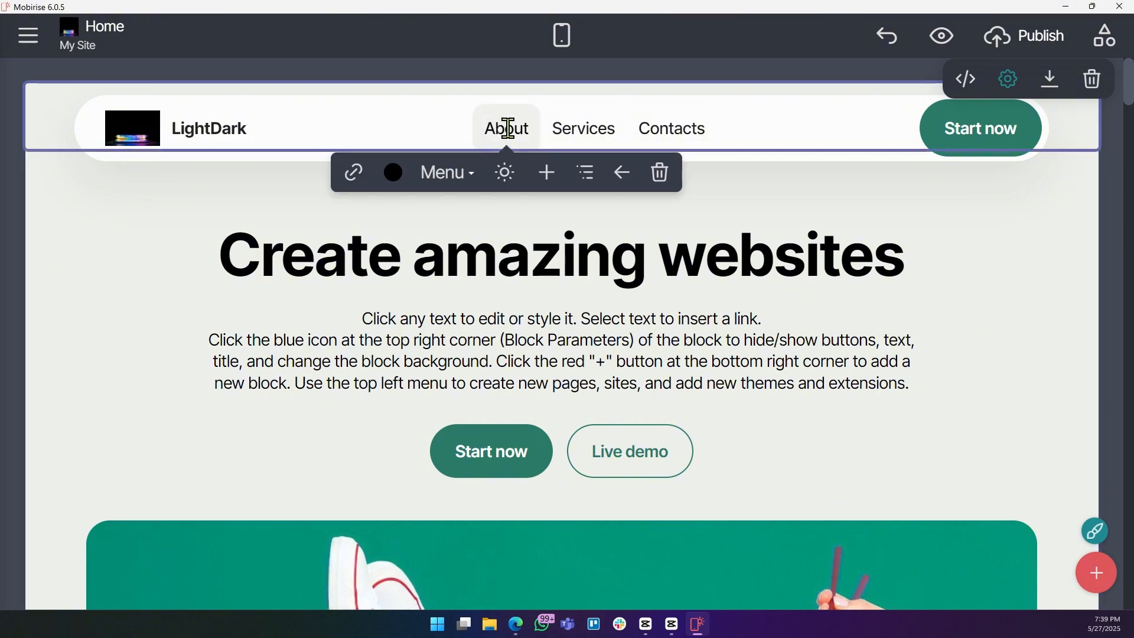
drag(519, 128, 473, 122)
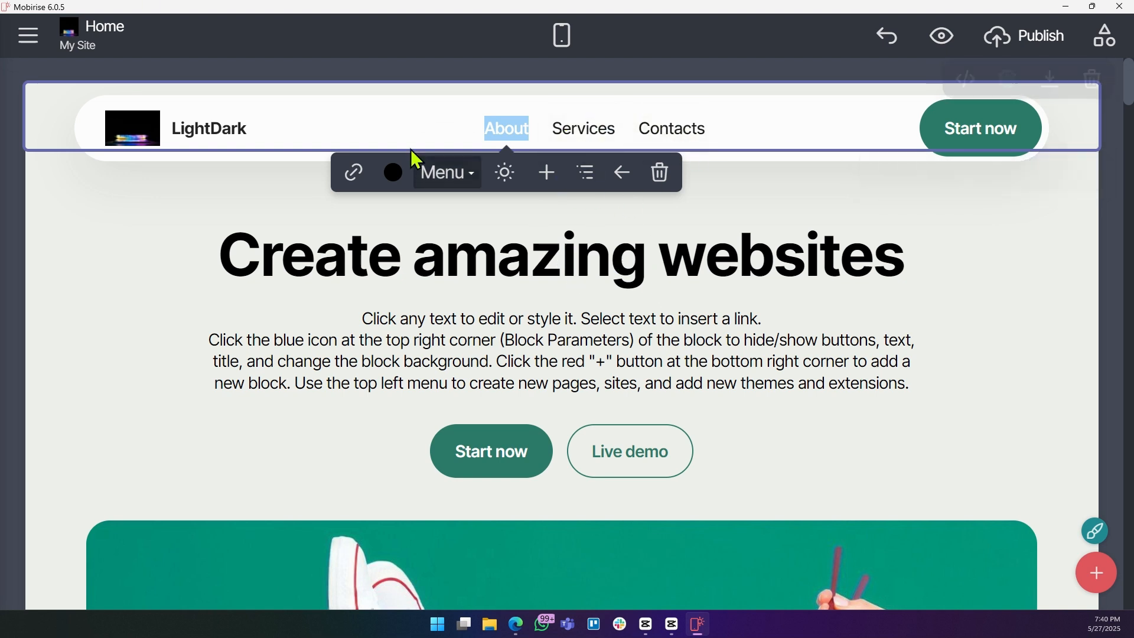
click(400, 180)
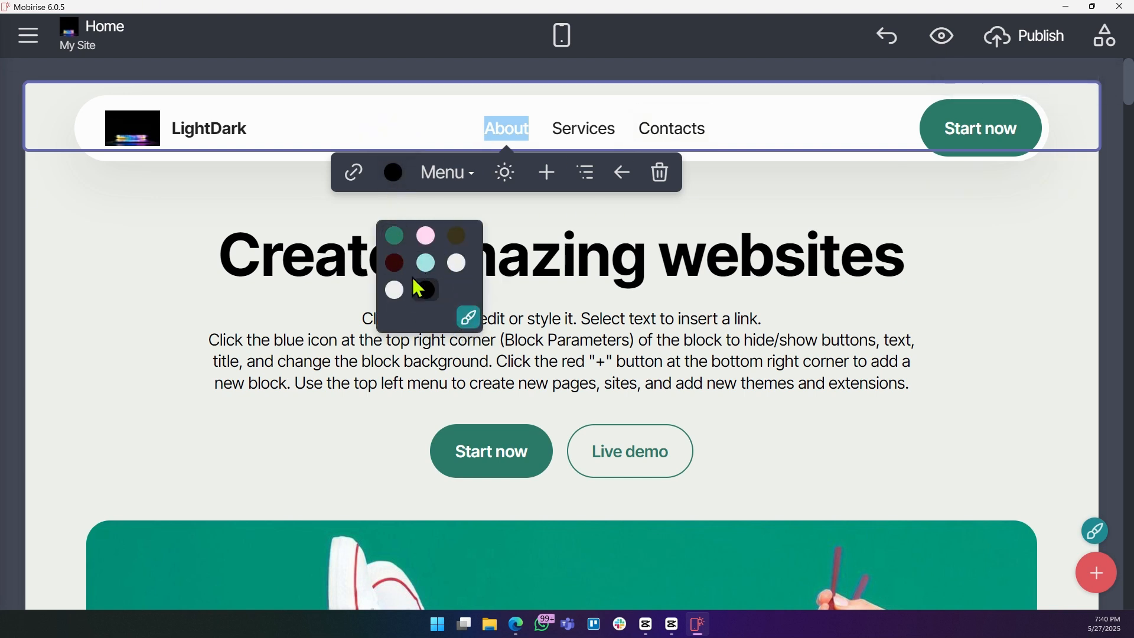
click(395, 264)
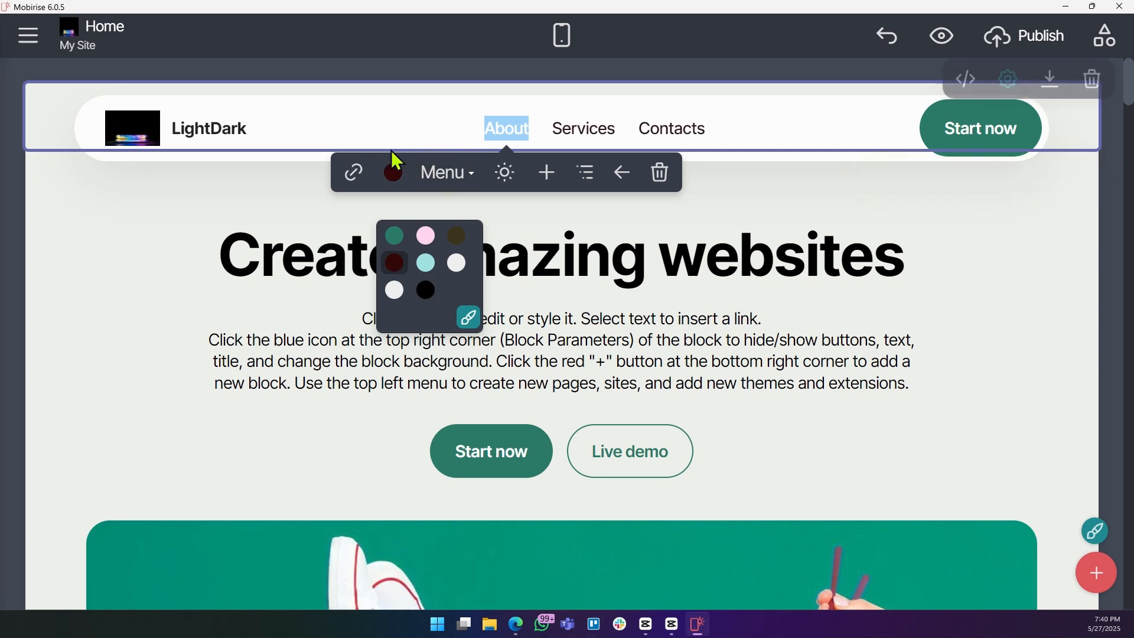
click(518, 214)
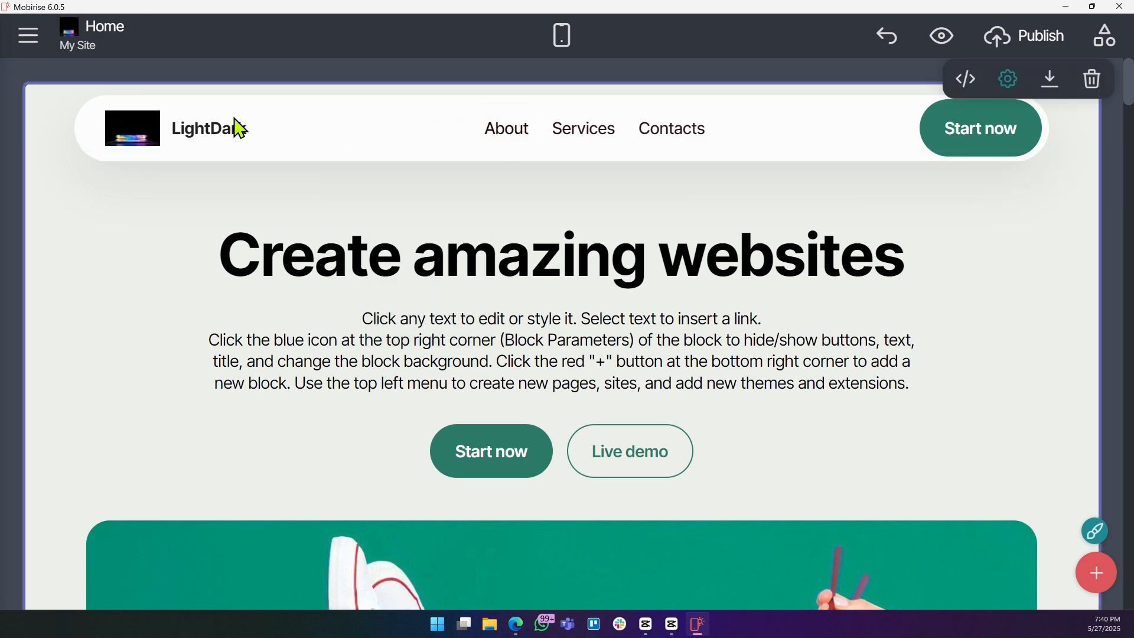
Open the Site Styles panel from the About link's colour picker and review its colour, font and option settings.
click(513, 130)
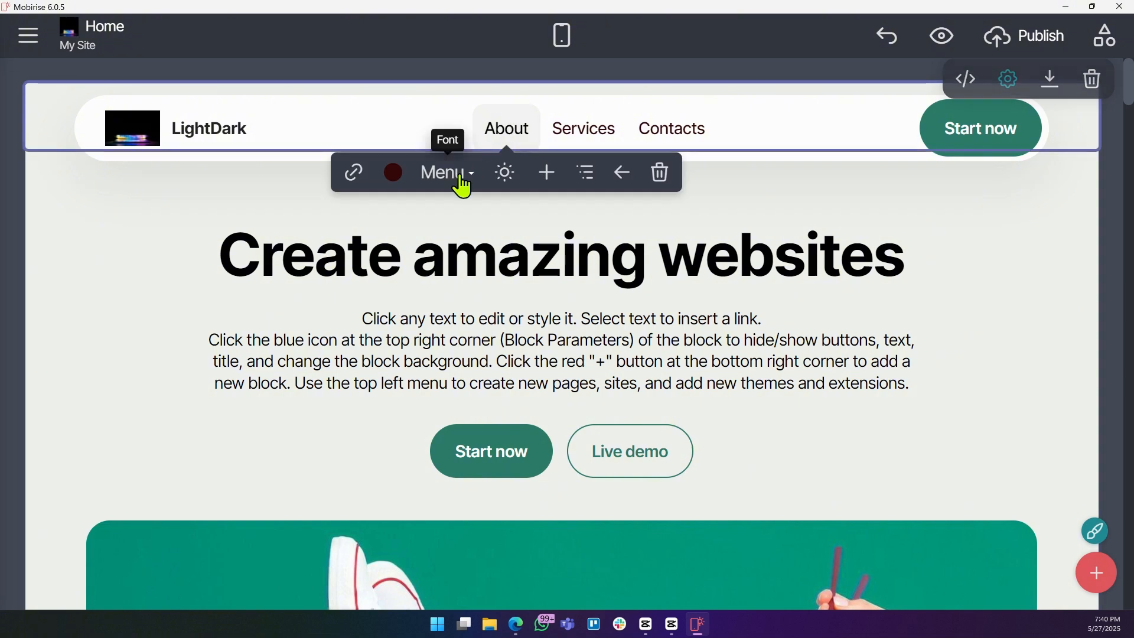
click(390, 176)
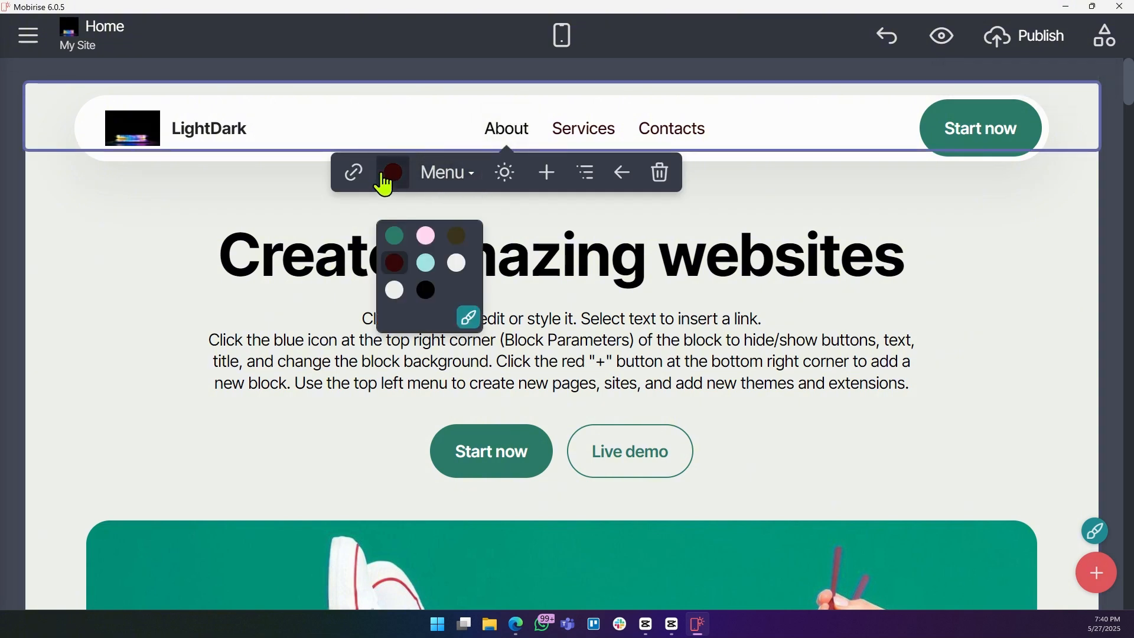
click(470, 319)
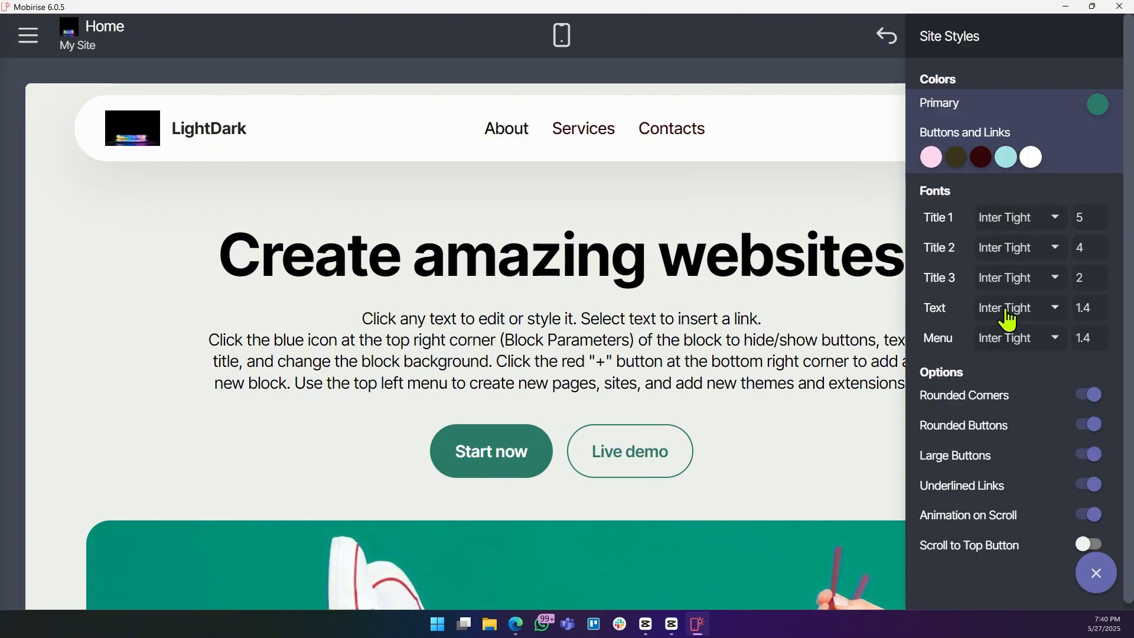
scroll(1008, 329, down, 1)
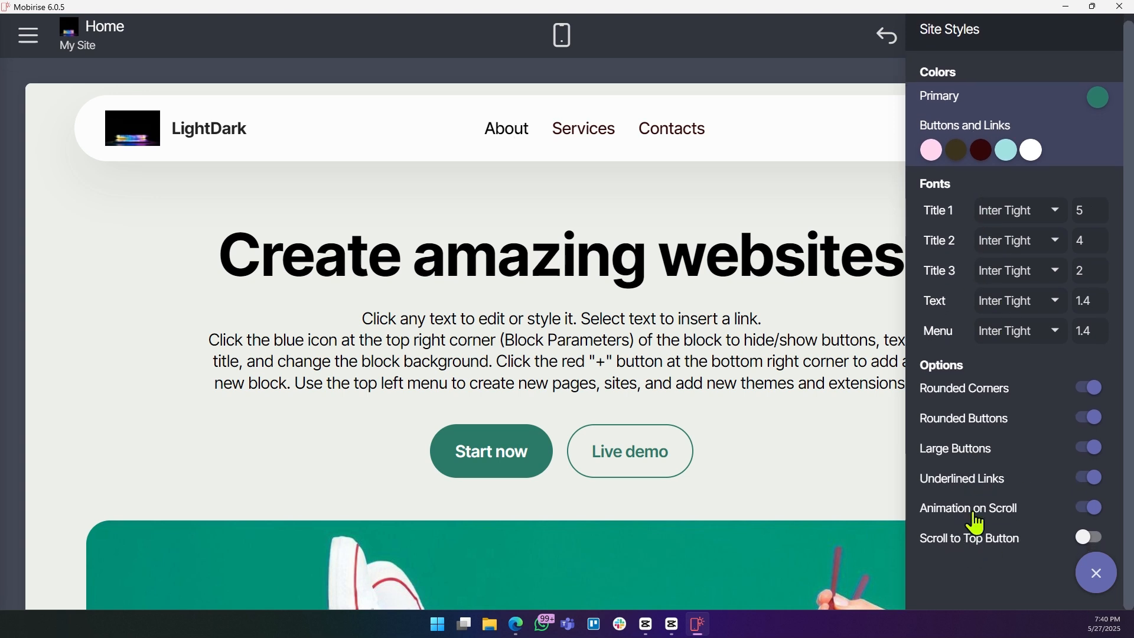
click(707, 190)
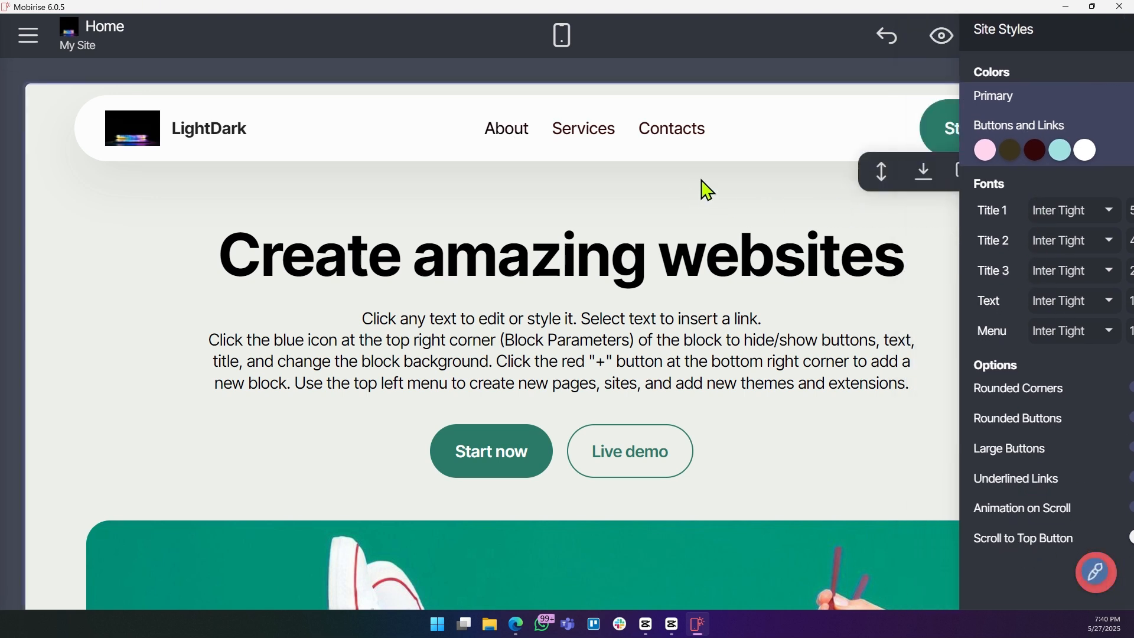
Switch the header's Start now button to the outlined dark green colour style.
click(949, 148)
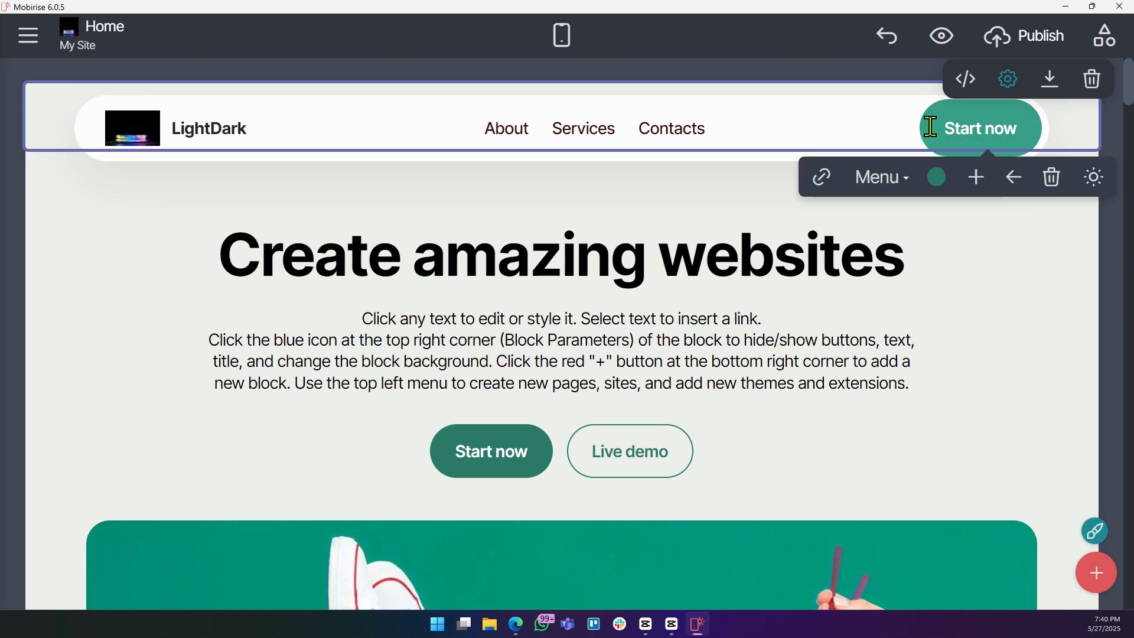
click(940, 179)
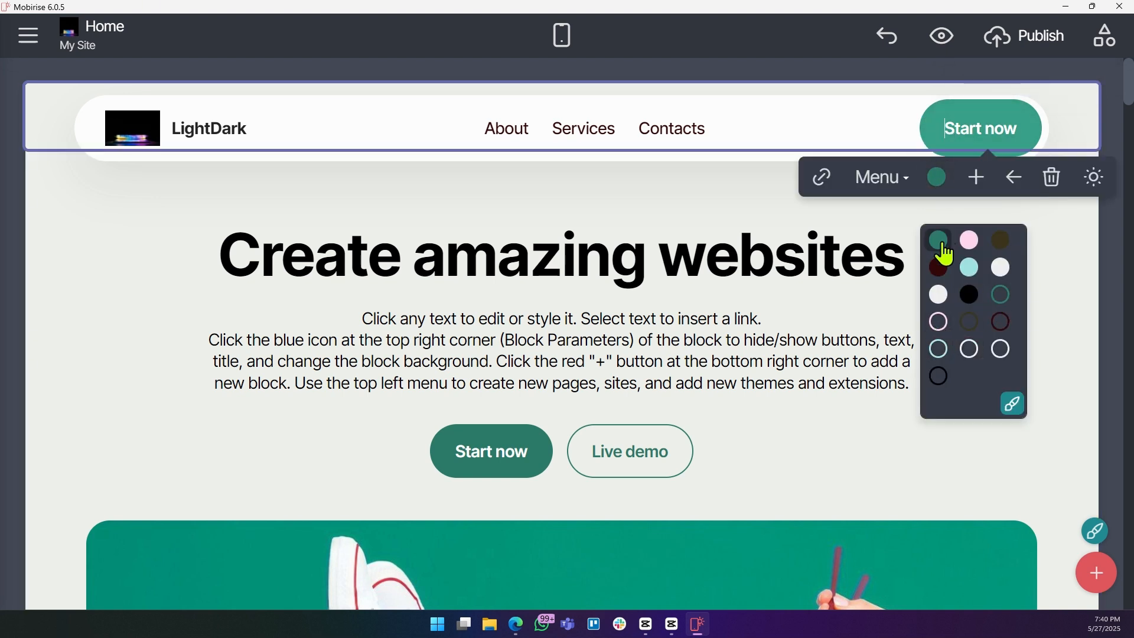
click(1002, 298)
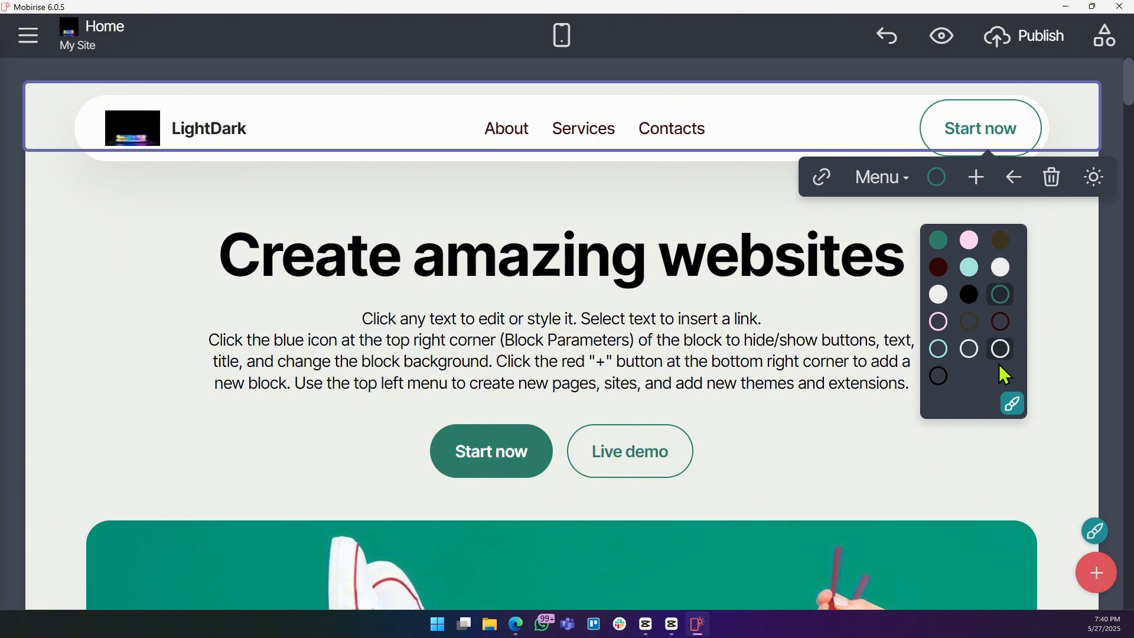
click(1054, 329)
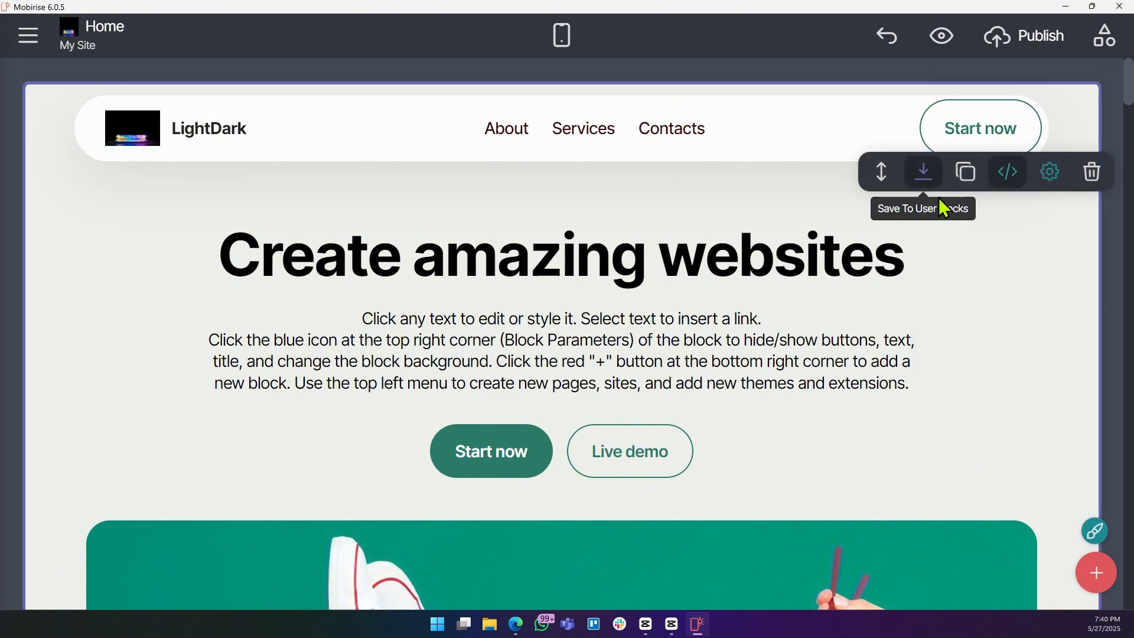
Replace the hero title with "Welcome to LightDark".
click(286, 254)
double_click(286, 254)
click(483, 260)
click(774, 260)
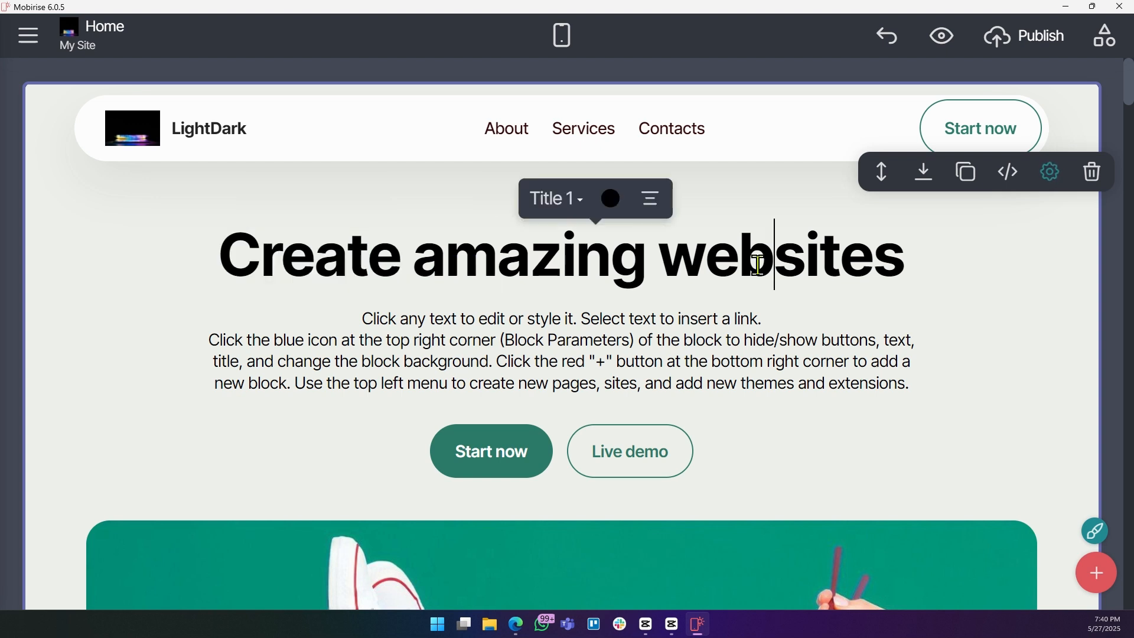
double_click(851, 260)
click(841, 260)
triple_click(223, 253)
text(We)
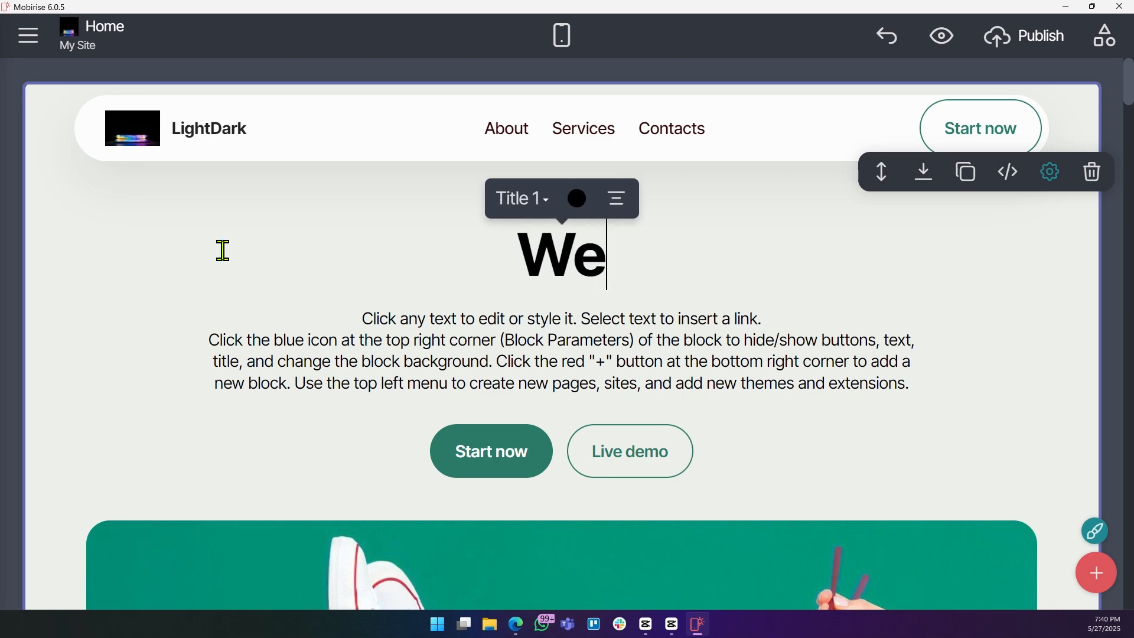
text(lcome to Li)
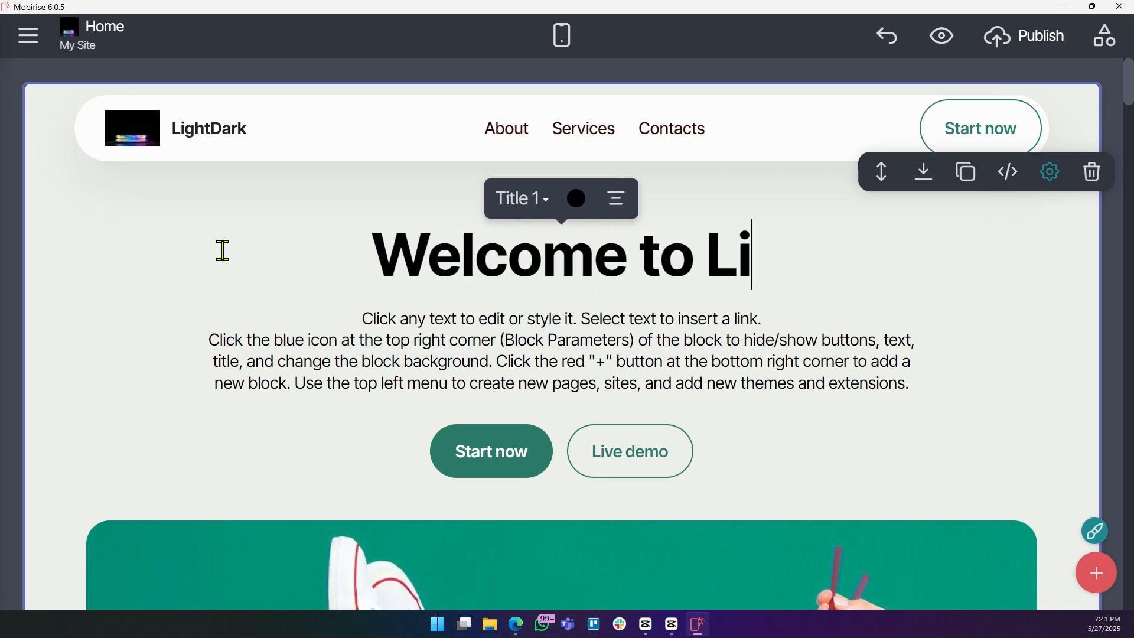
text(ghtDark)
click(1000, 354)
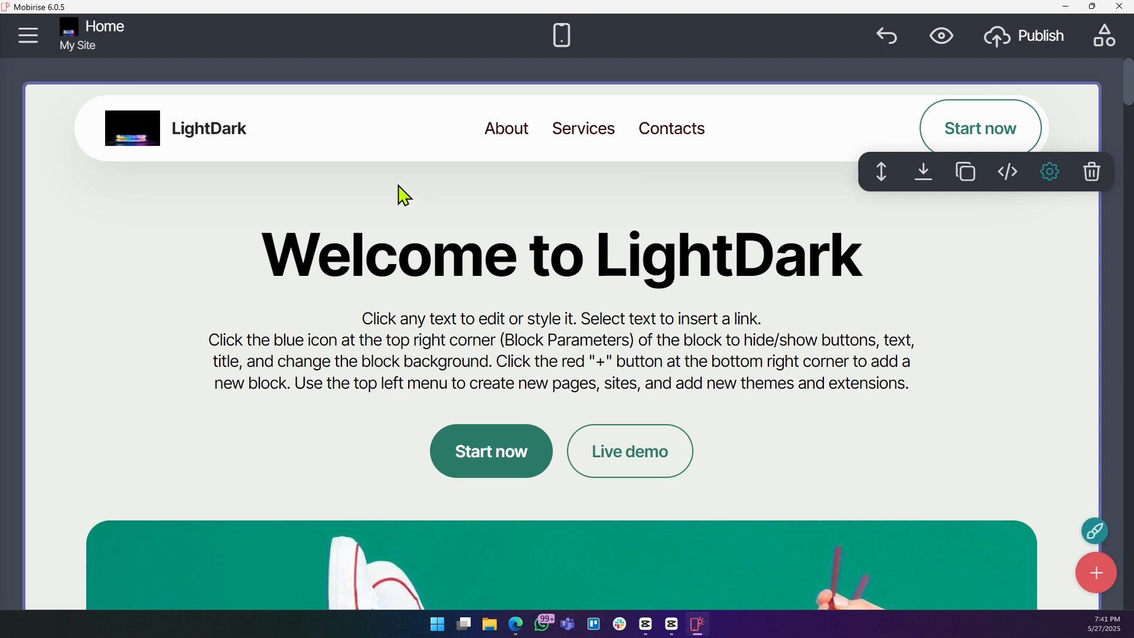
Open the link dialog for the hero text and review its Page, Web Address, Email and Phone/chat options without inserting a link.
click(519, 469)
click(459, 408)
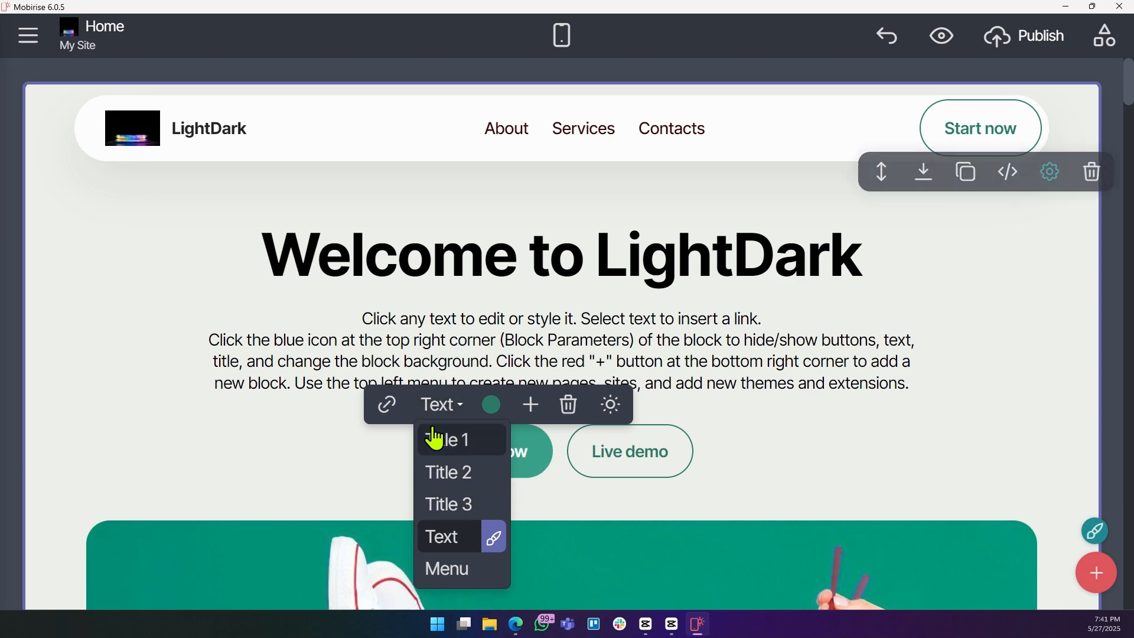
click(387, 405)
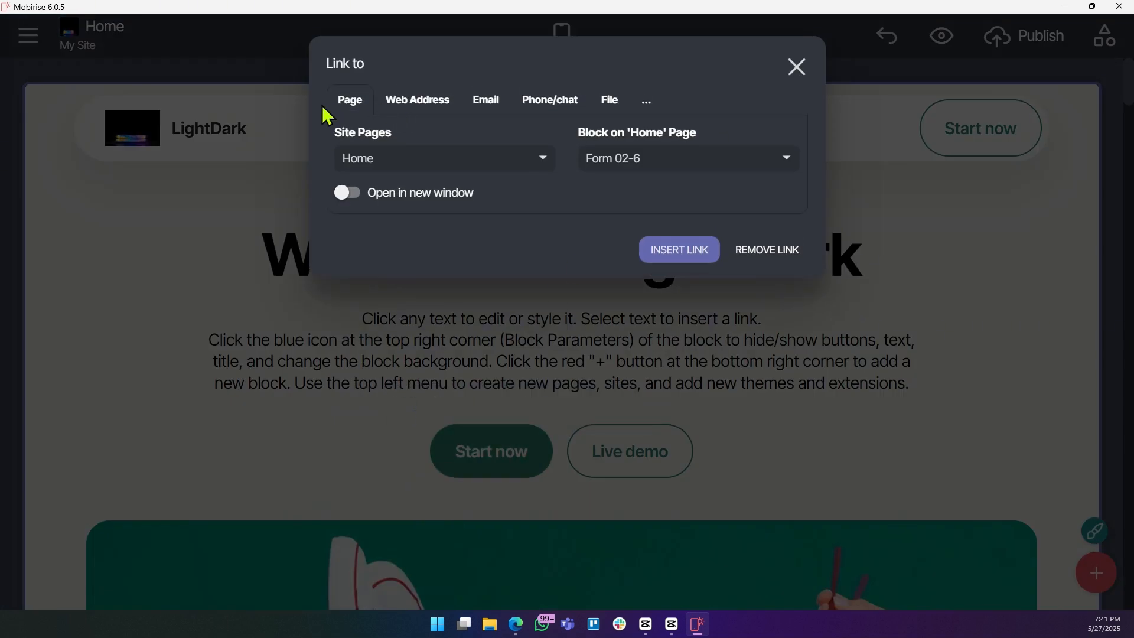
click(417, 101)
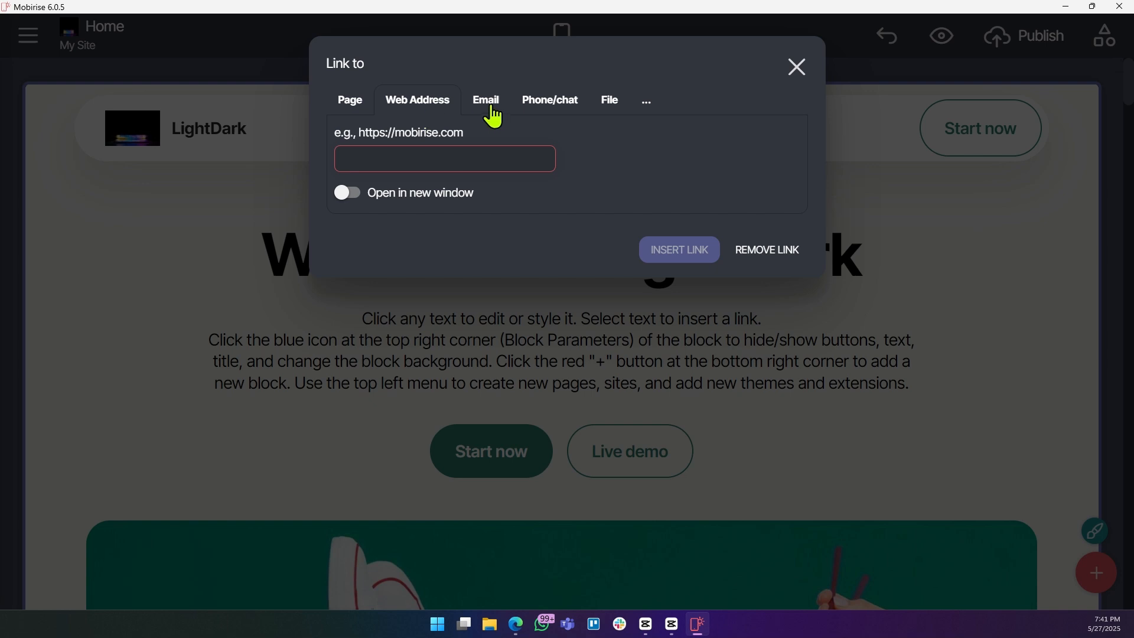
click(355, 101)
click(433, 104)
click(508, 103)
click(400, 108)
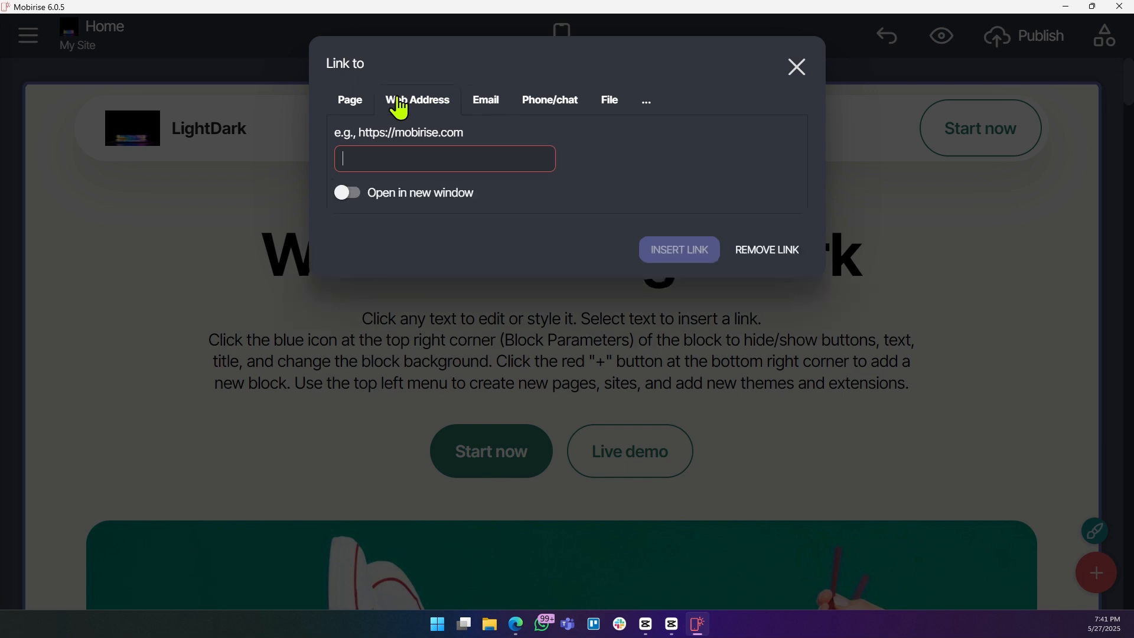
click(339, 110)
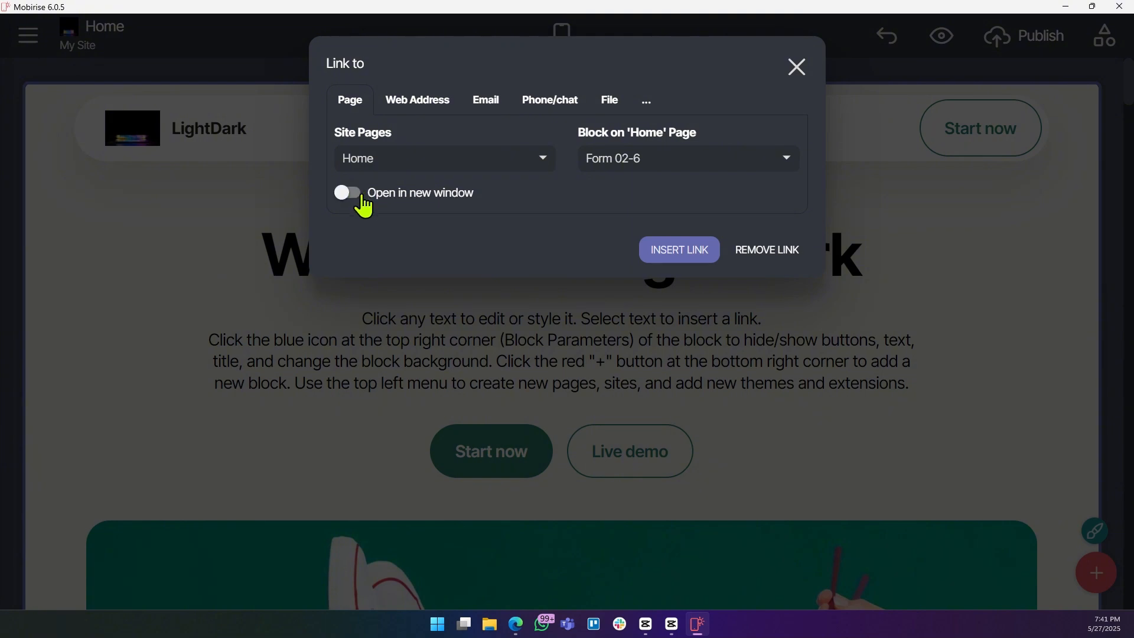
click(796, 67)
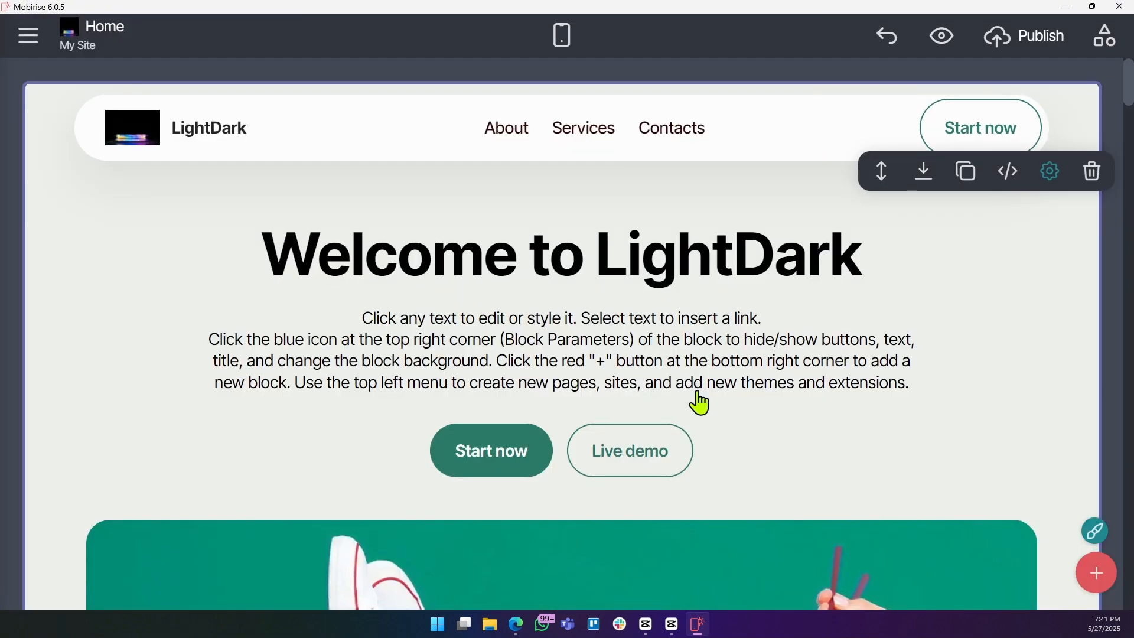
Open the media dialog for the hero section's image.
scroll(693, 391, down, 6)
scroll(676, 387, up, 5)
scroll(661, 381, down, 4)
scroll(662, 390, up, 6)
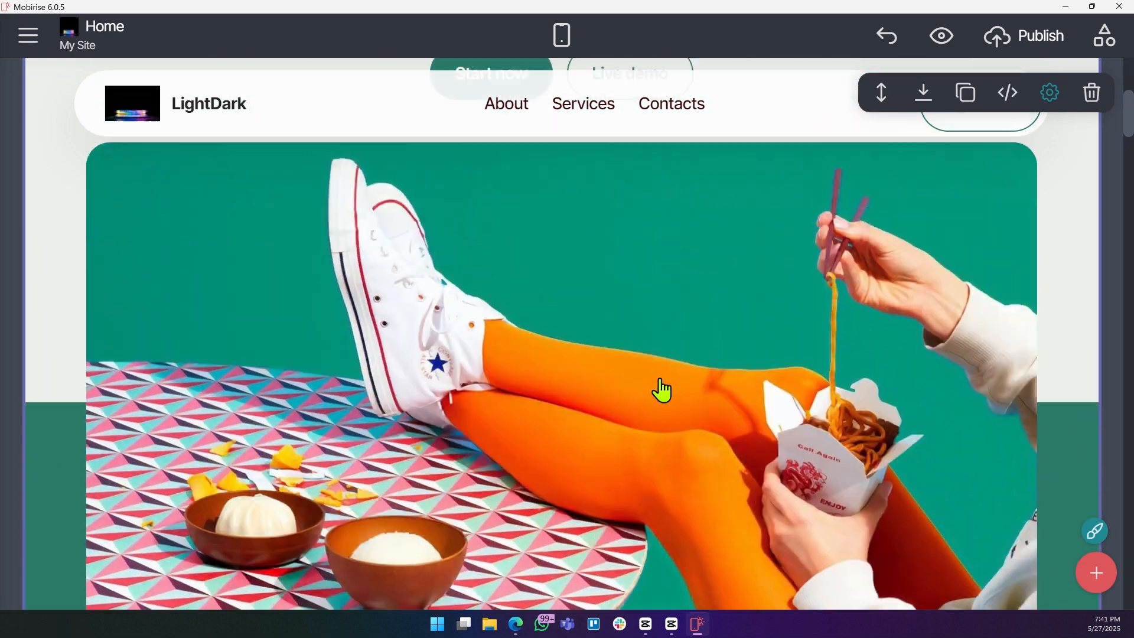
scroll(746, 413, down, 3)
scroll(751, 417, down, 3)
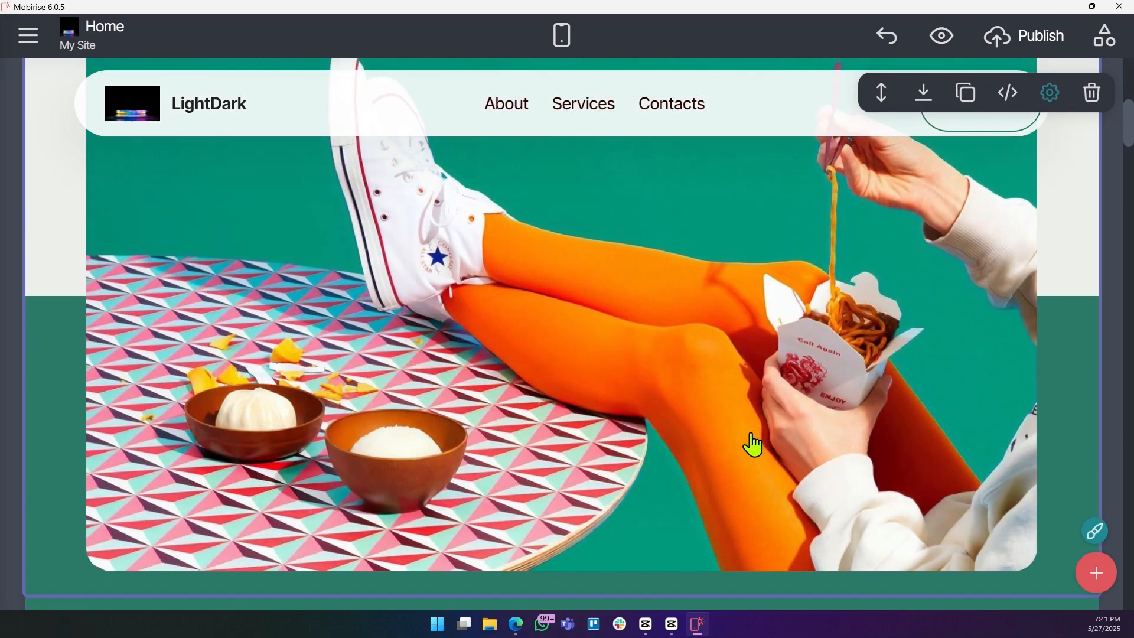
click(418, 342)
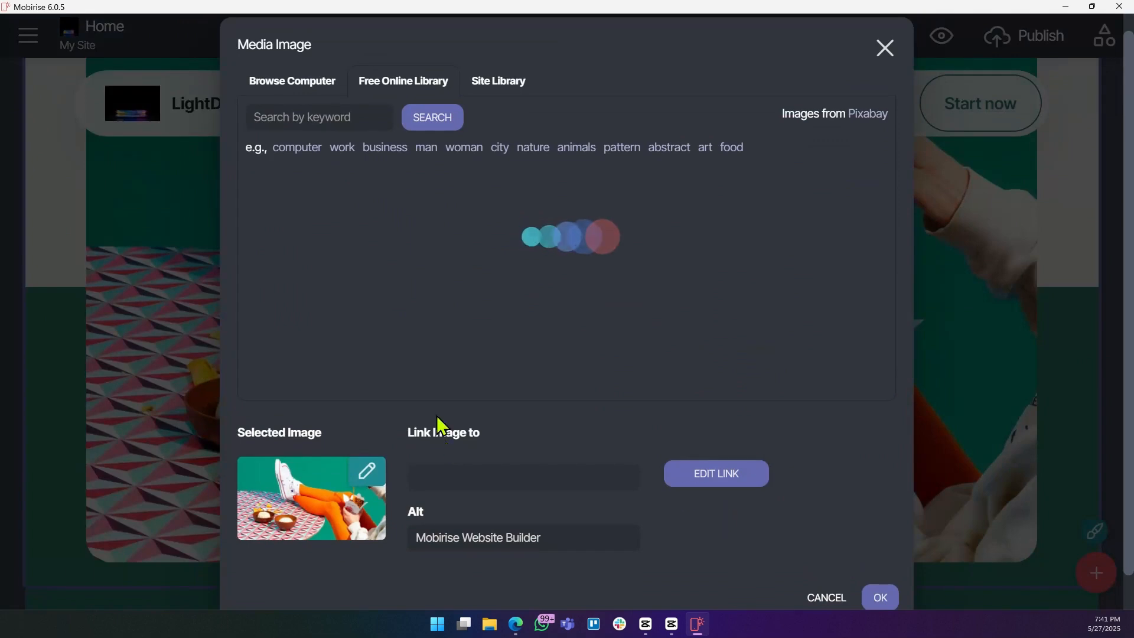
click(367, 471)
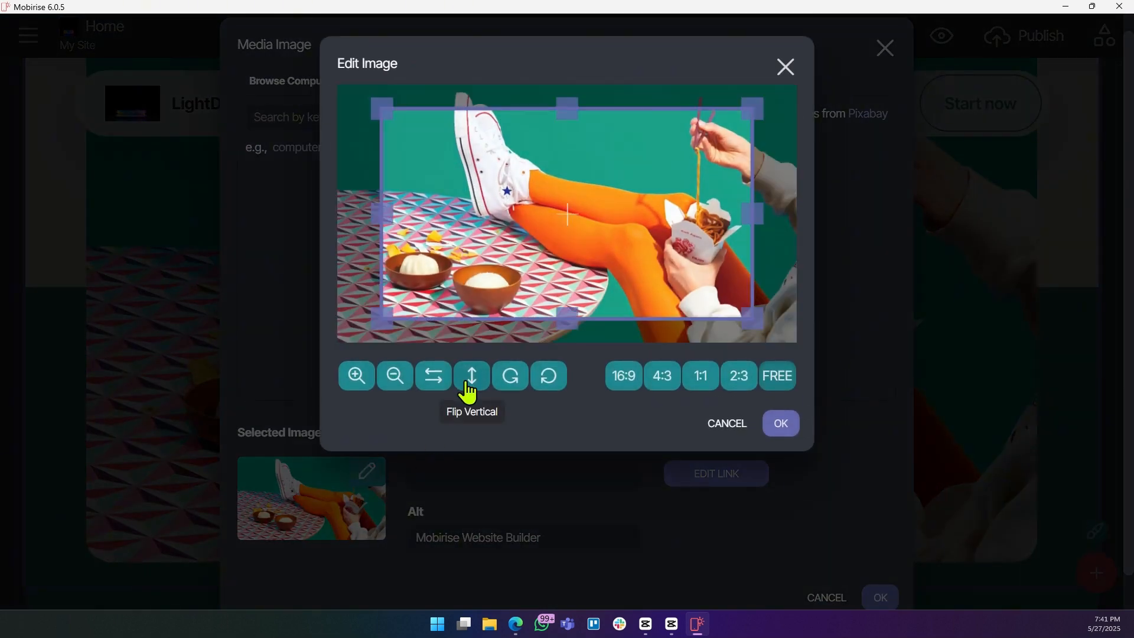
drag(578, 271, 522, 134)
drag(552, 183, 661, 317)
click(726, 424)
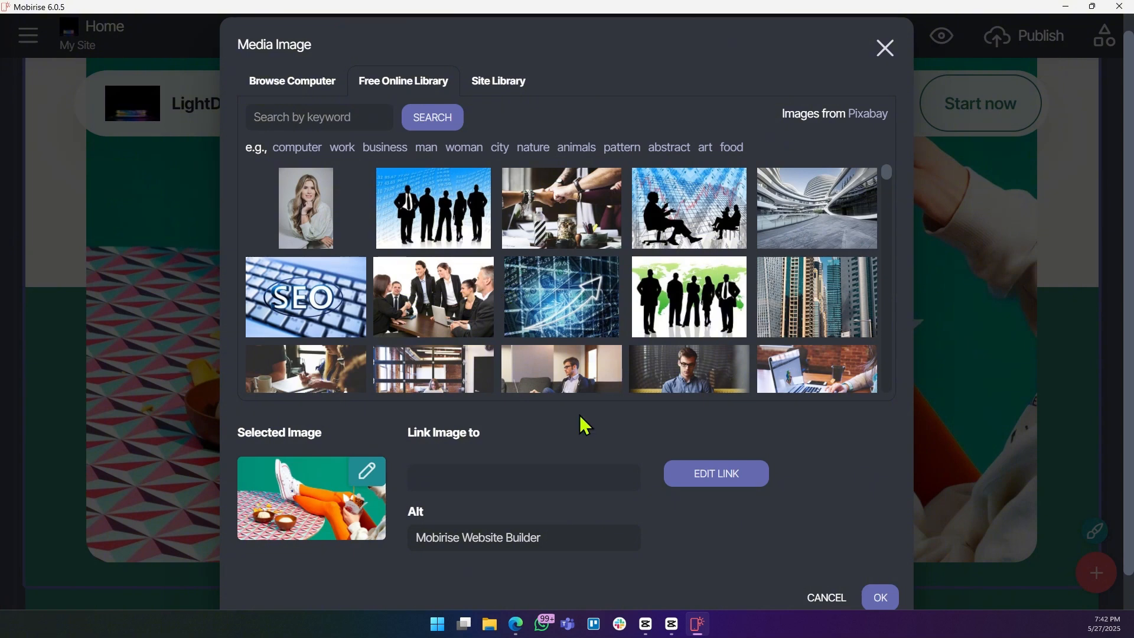
Replace the hero image with the night city skyline photo from the Free Online Library.
scroll(524, 293, down, 3)
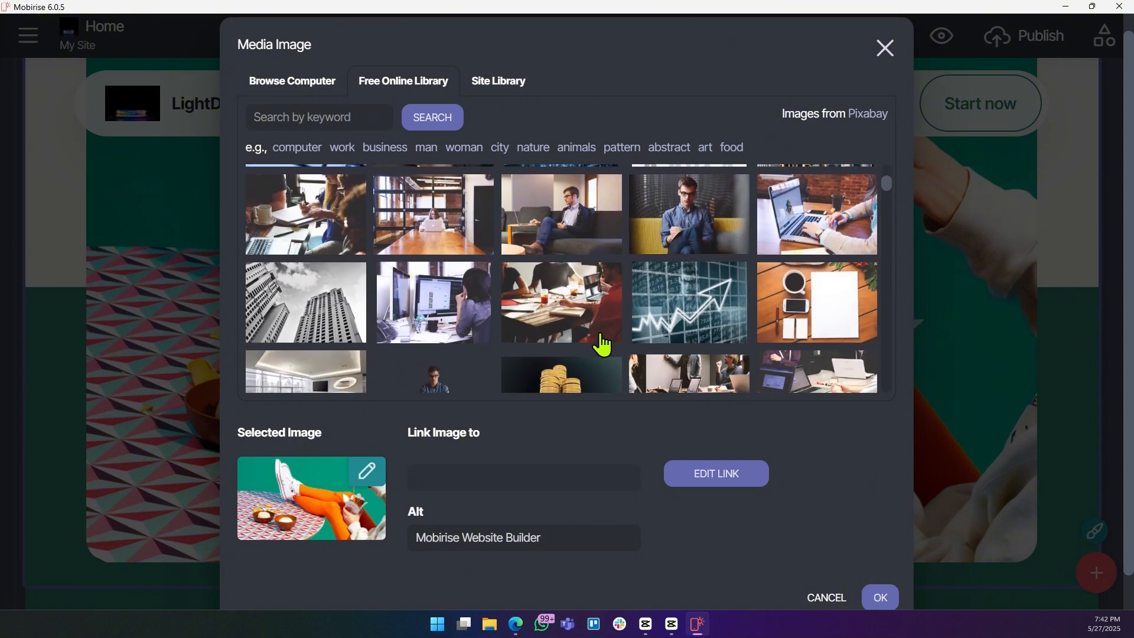
scroll(587, 349, down, 4)
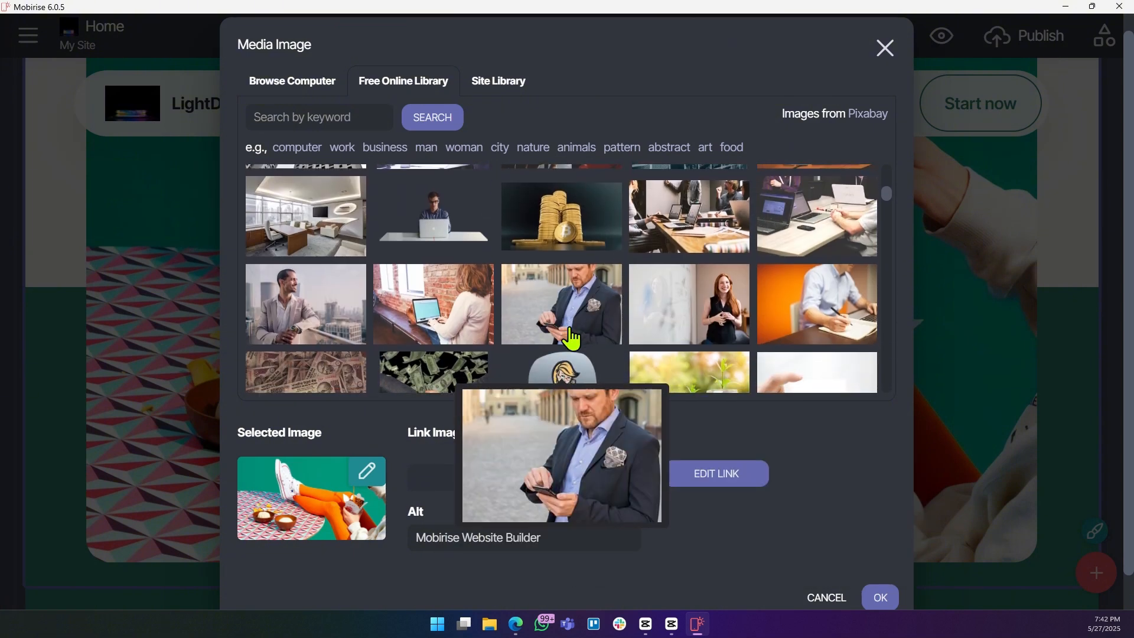
scroll(570, 339, down, 5)
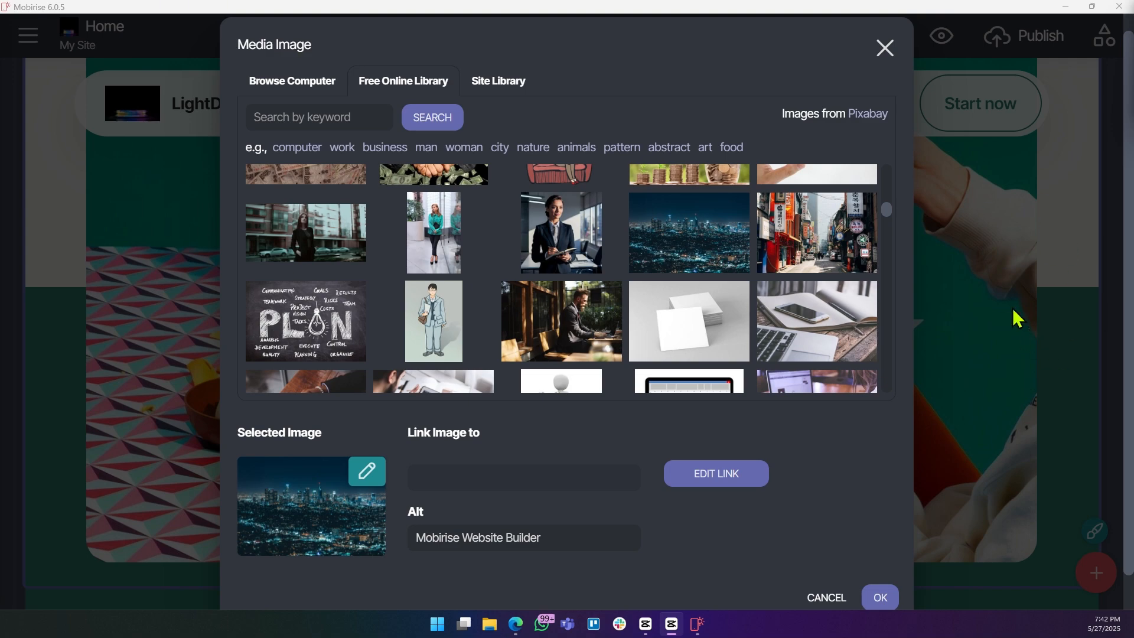
click(878, 598)
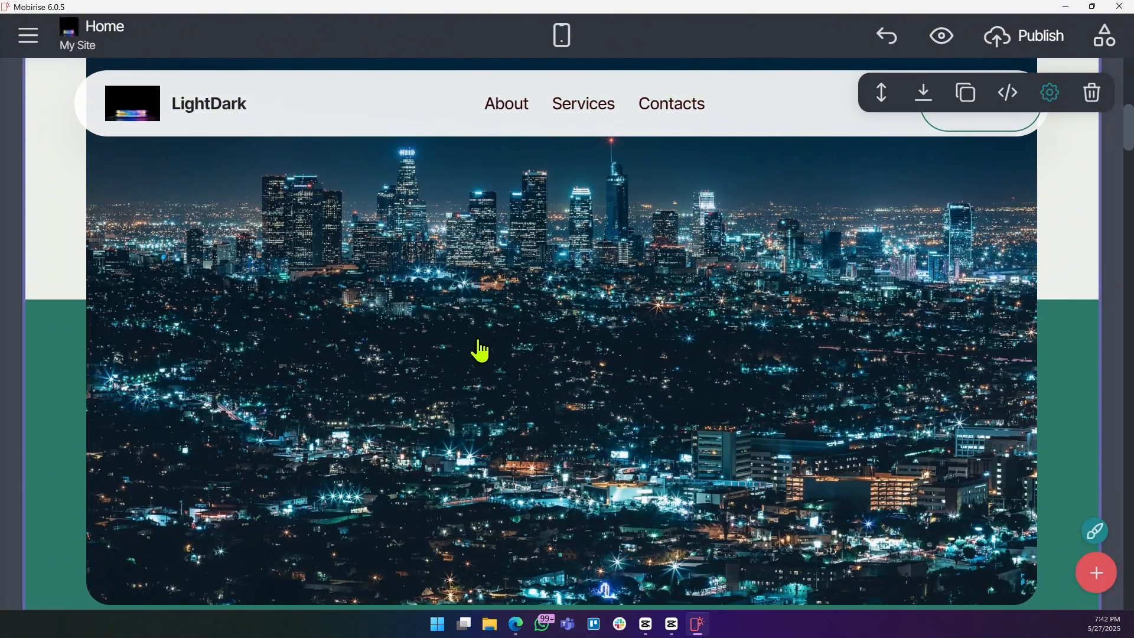
Set the hero block's background colour to light peach in its block parameters.
scroll(478, 351, up, 3)
scroll(476, 357, down, 4)
scroll(116, 309, up, 5)
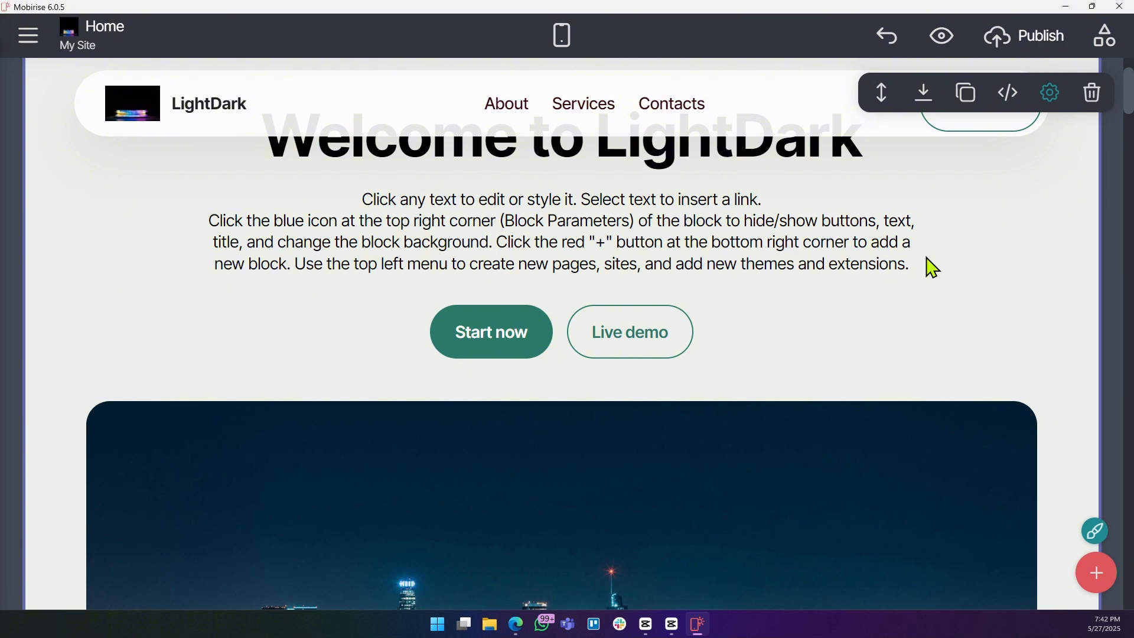
click(1051, 93)
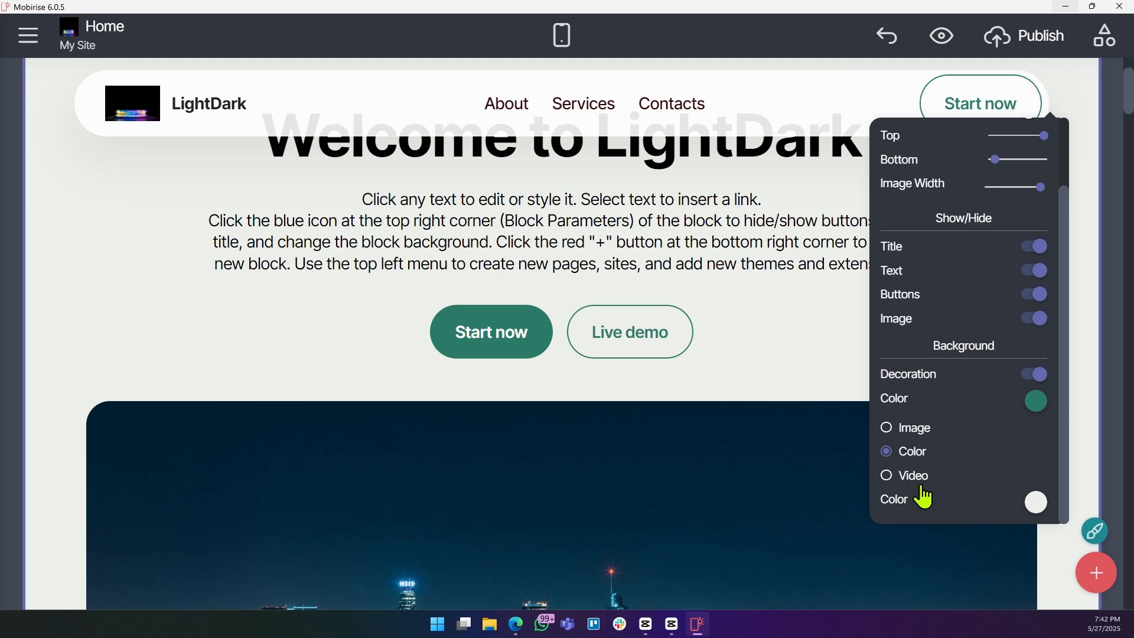
scroll(734, 346, up, 2)
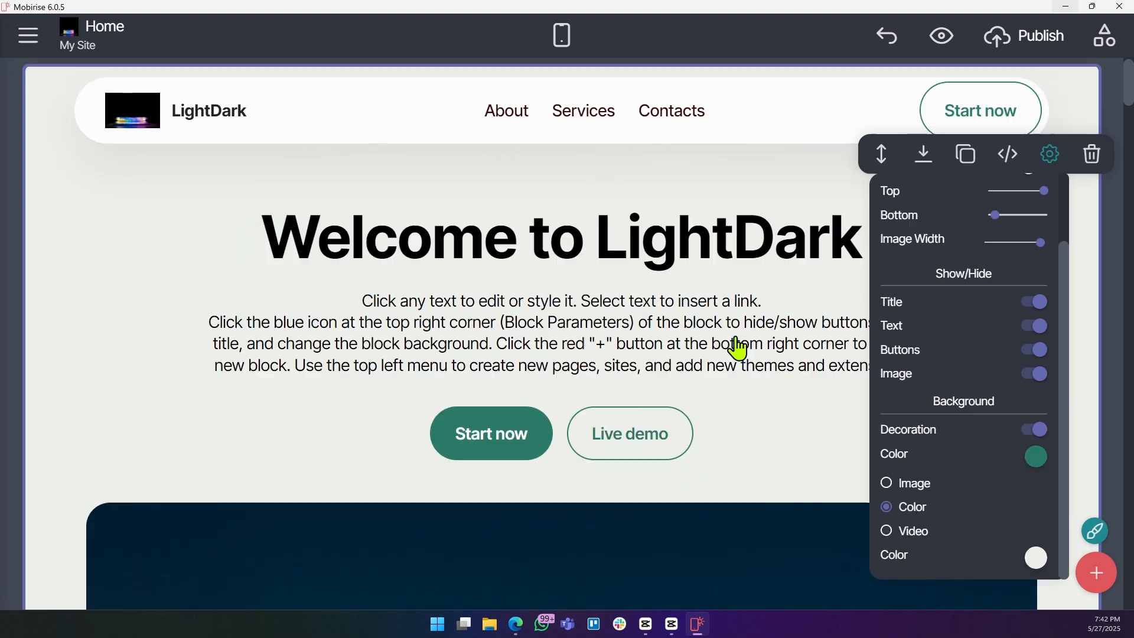
scroll(526, 382, down, 3)
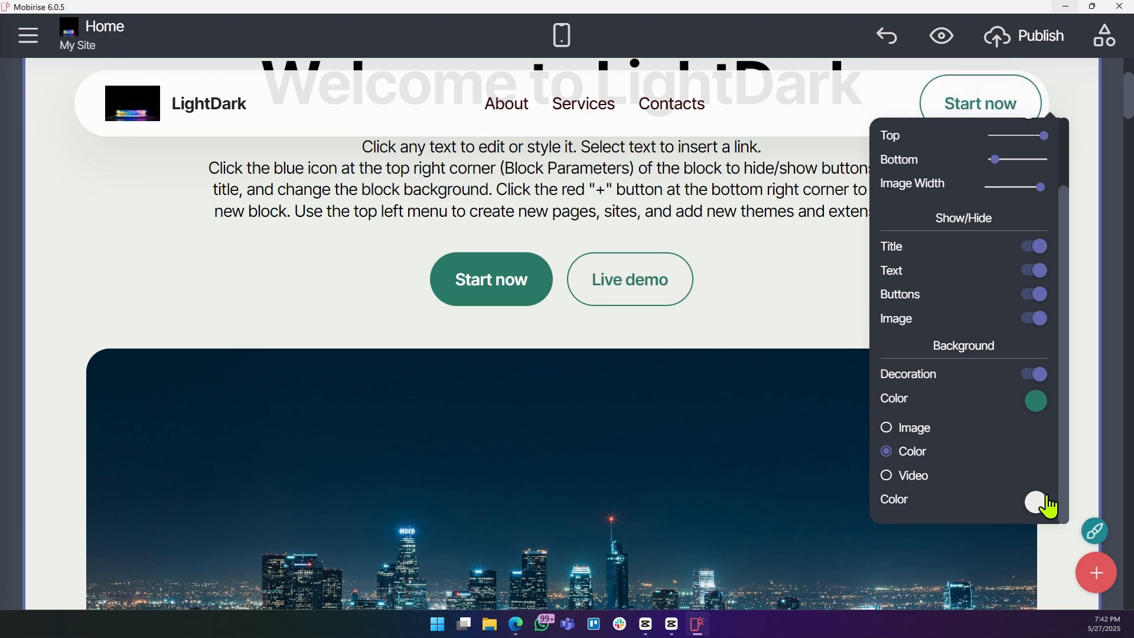
click(1041, 503)
click(1062, 423)
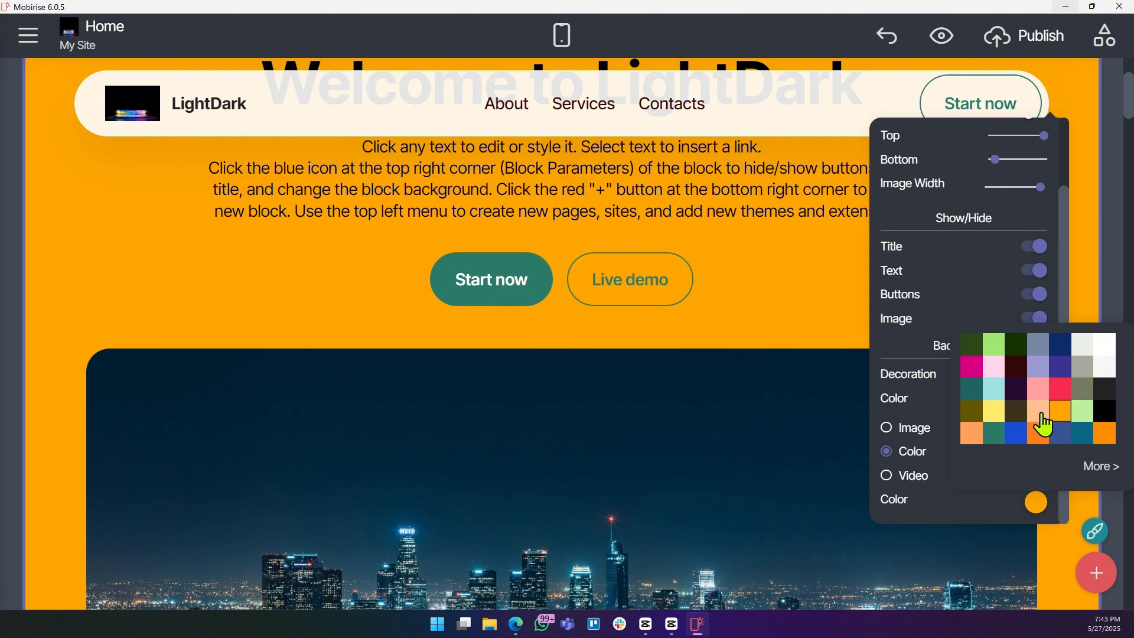
click(1041, 416)
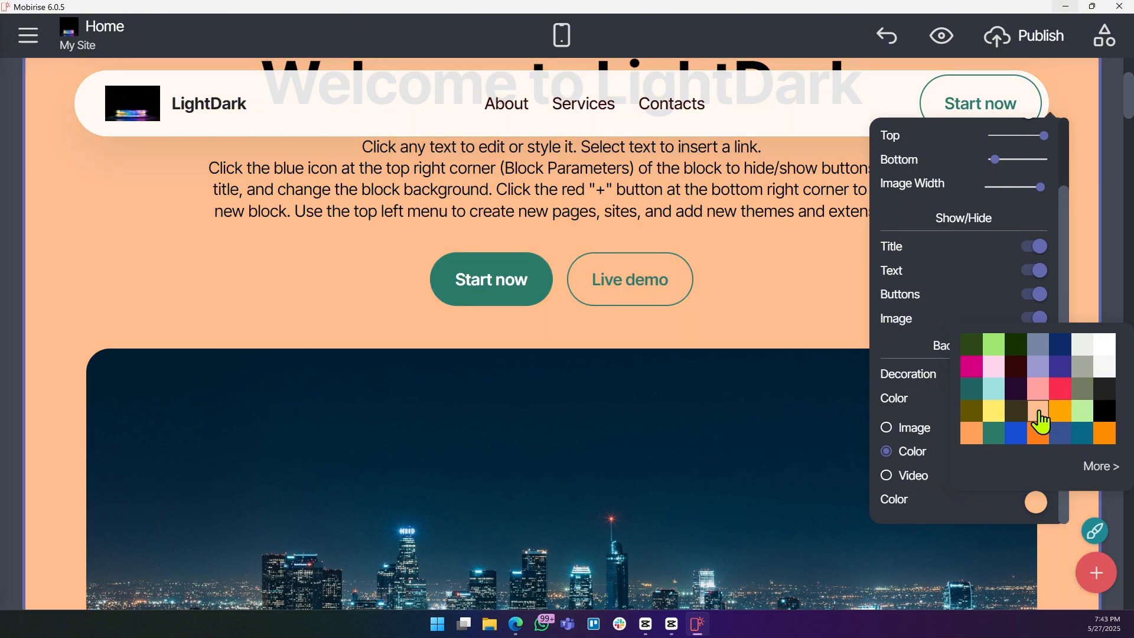
click(792, 274)
Replace the hero description paragraph with the pasted text "We happy to have Bright Minds Join us..".
scroll(792, 275, up, 3)
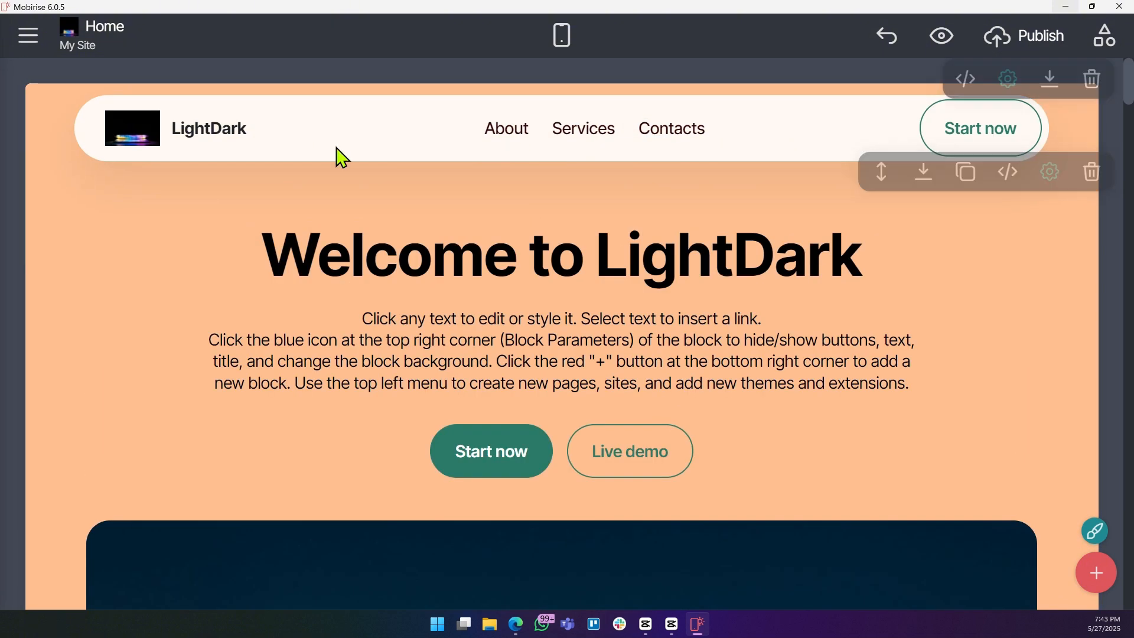
scroll(828, 310, down, 6)
scroll(828, 318, down, 5)
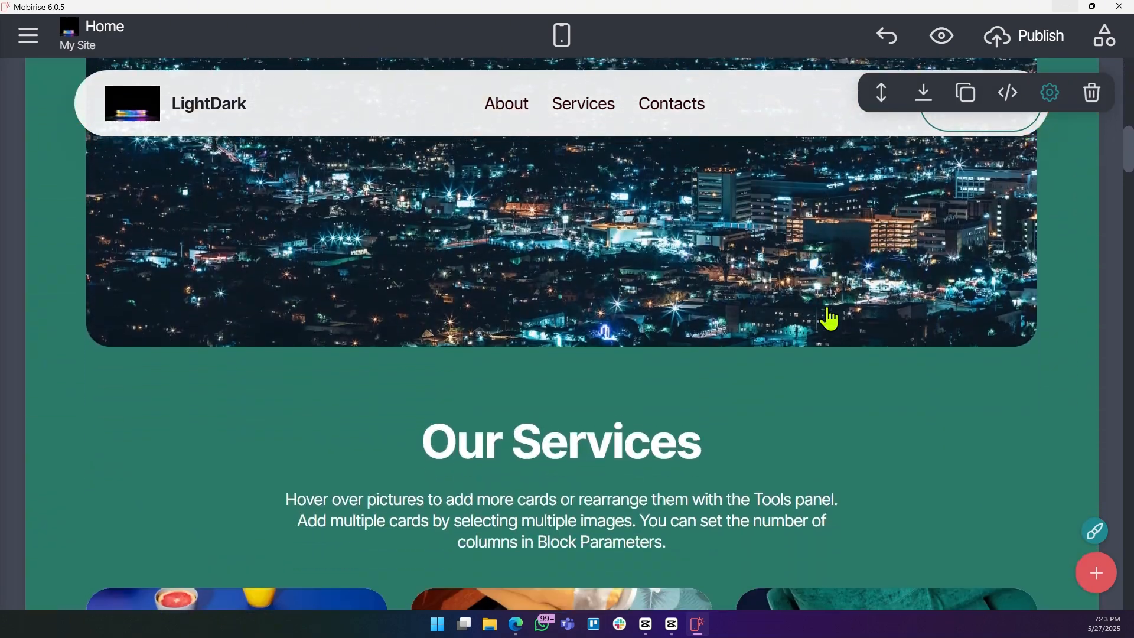
scroll(331, 266, up, 9)
scroll(435, 255, down, 1)
scroll(435, 255, up, 3)
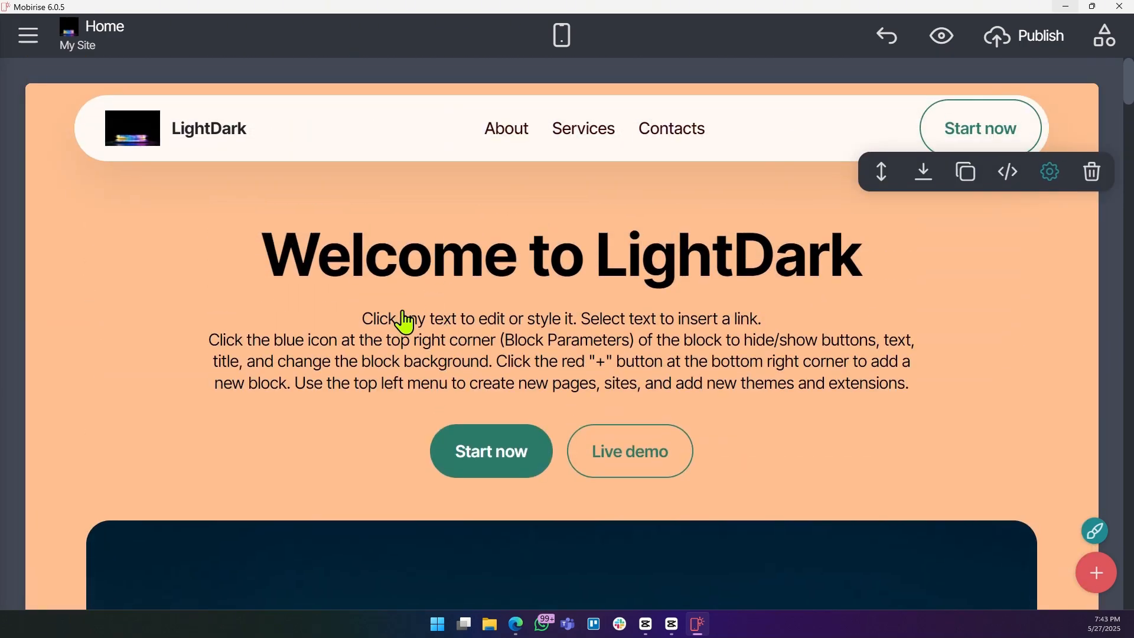
drag(395, 340, 992, 395)
click(367, 318)
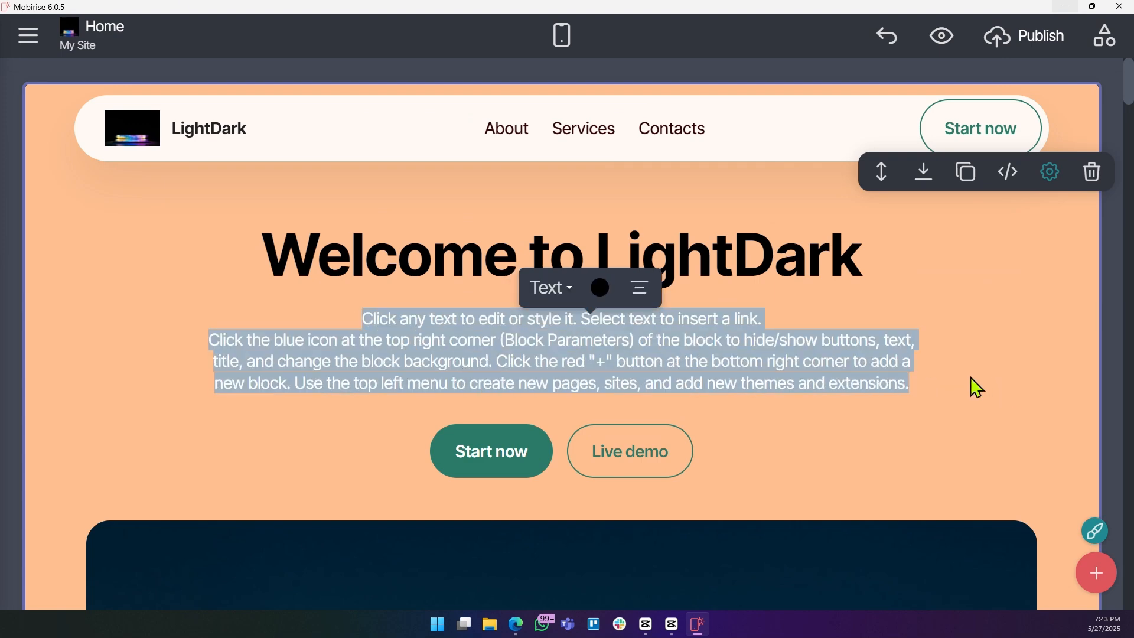
key(Delete)
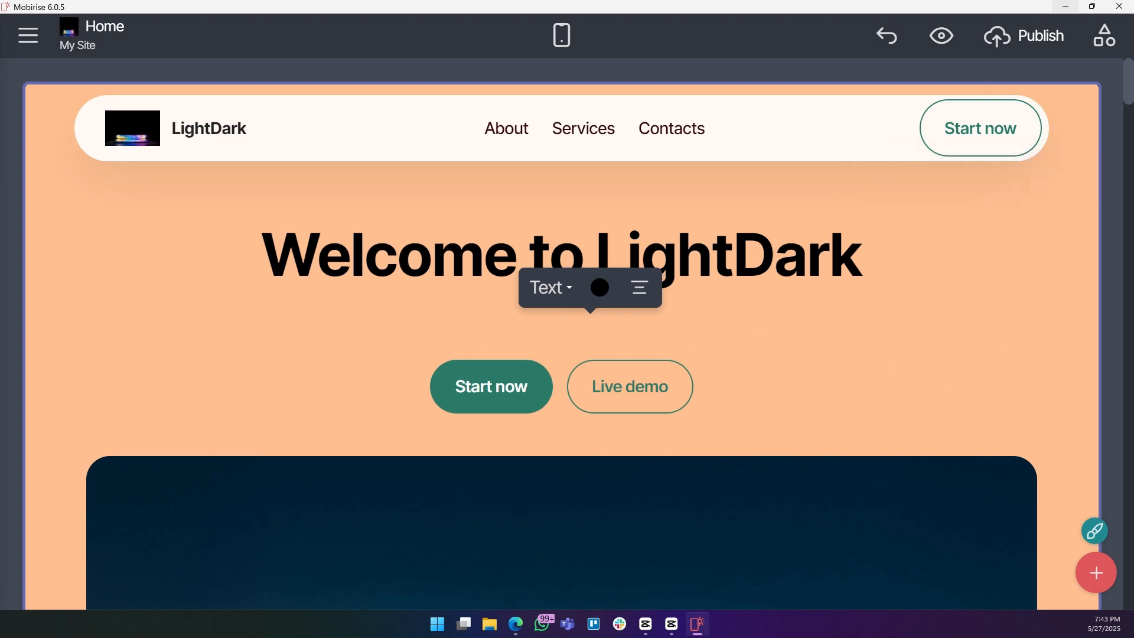
text(We happy to have Bright Minds Join us..)
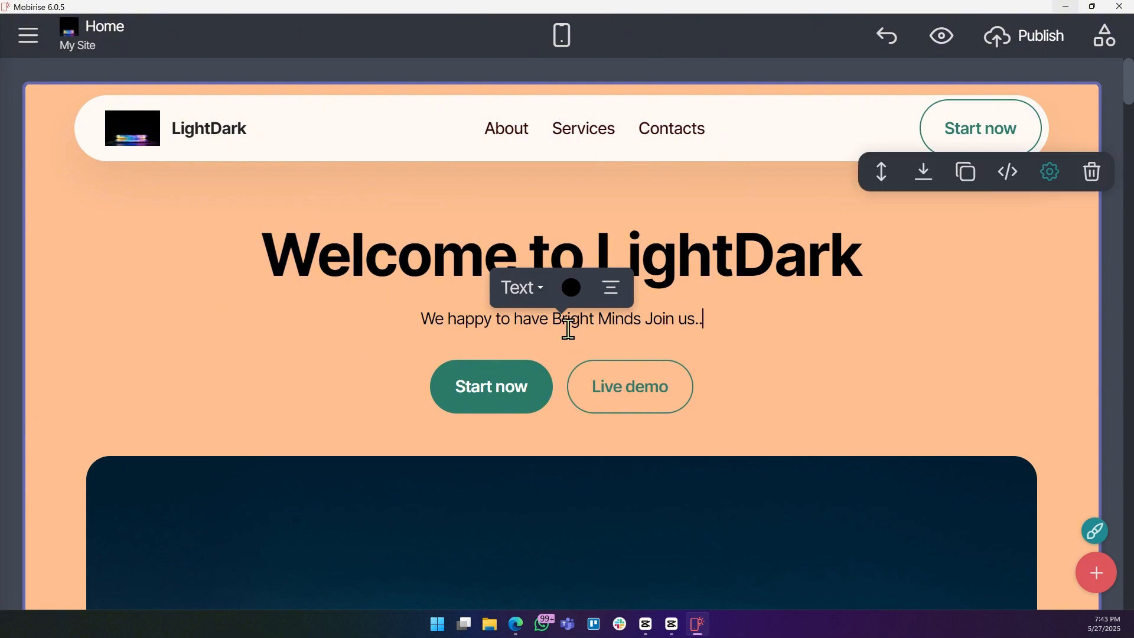
click(755, 406)
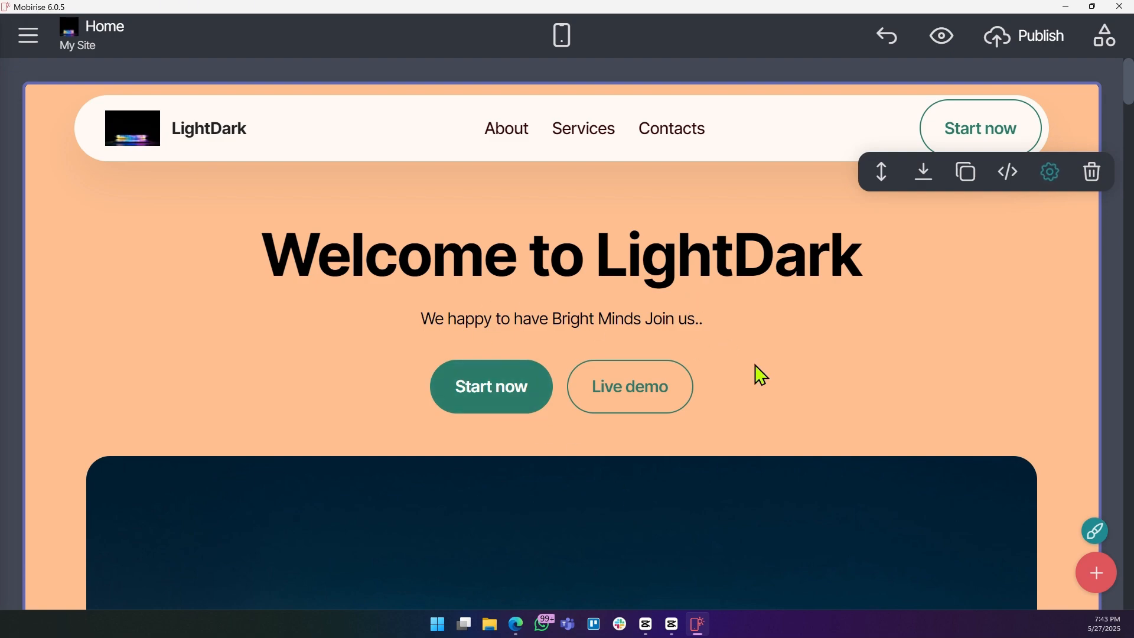
Browse the page's hero and Our Services sections and inspect the text style options of the services description.
scroll(785, 384, down, 6)
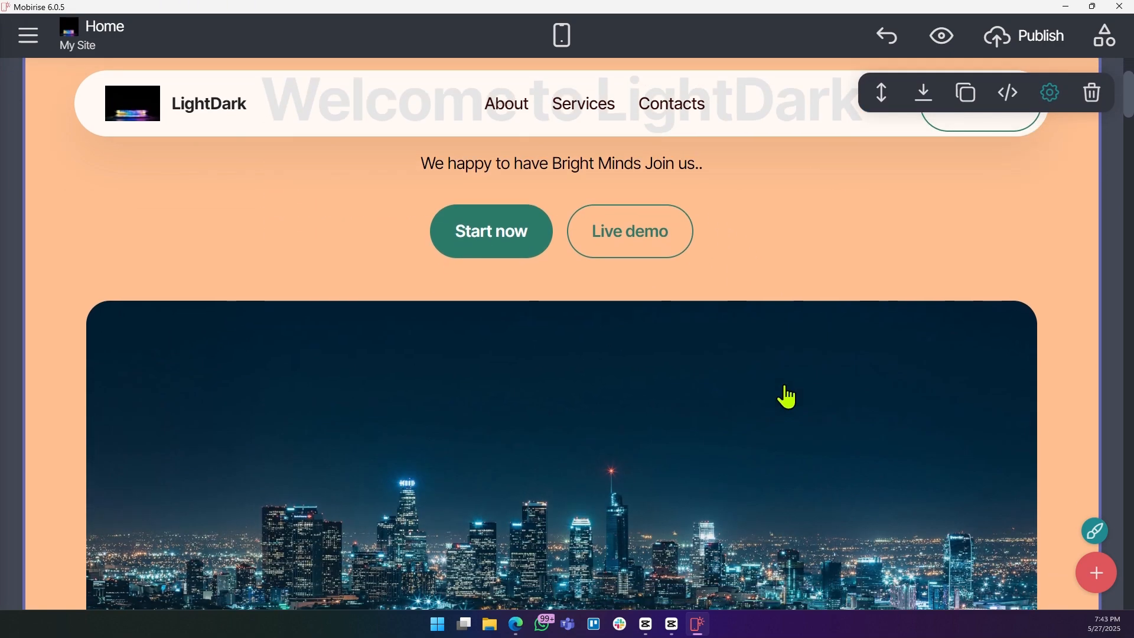
scroll(650, 355, down, 5)
scroll(472, 295, down, 5)
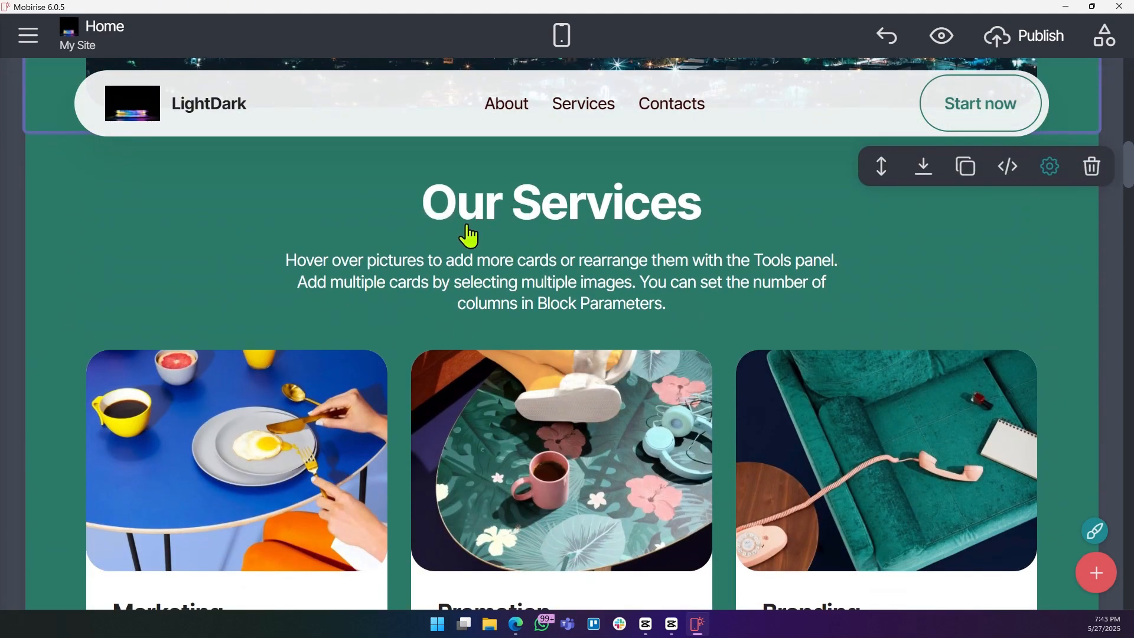
scroll(600, 242, up, 15)
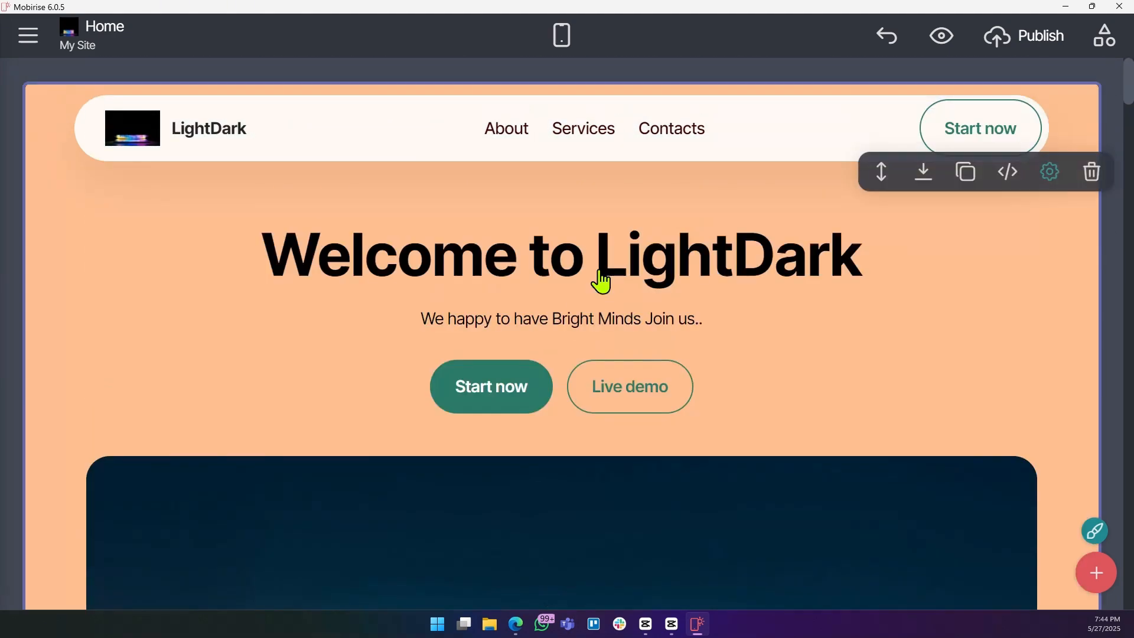
scroll(601, 281, down, 10)
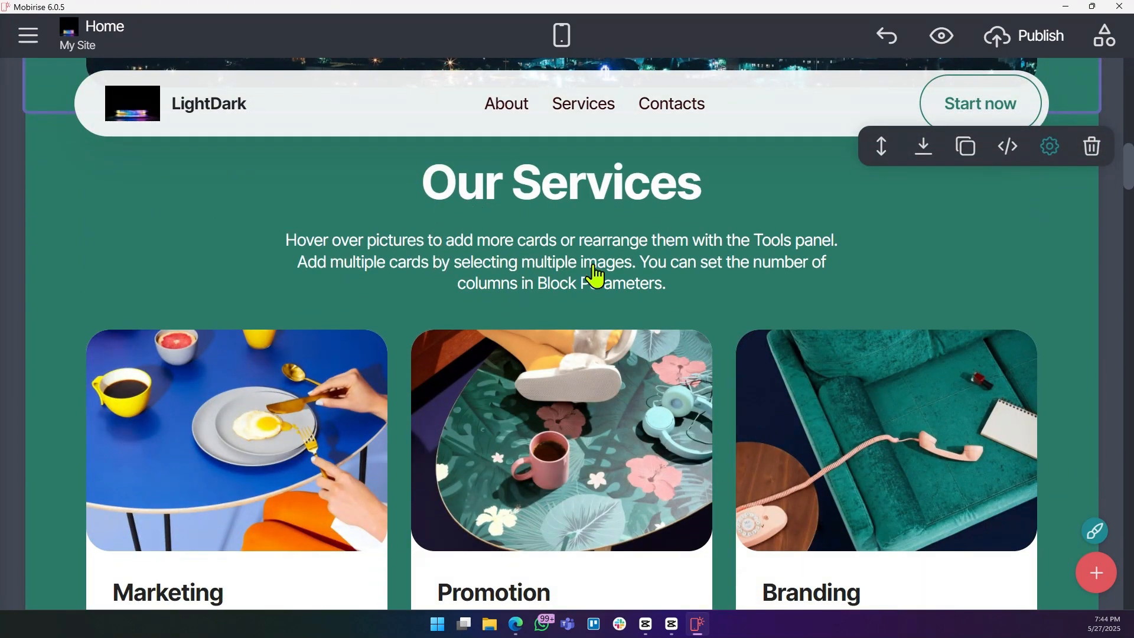
click(286, 233)
drag(286, 232, 792, 281)
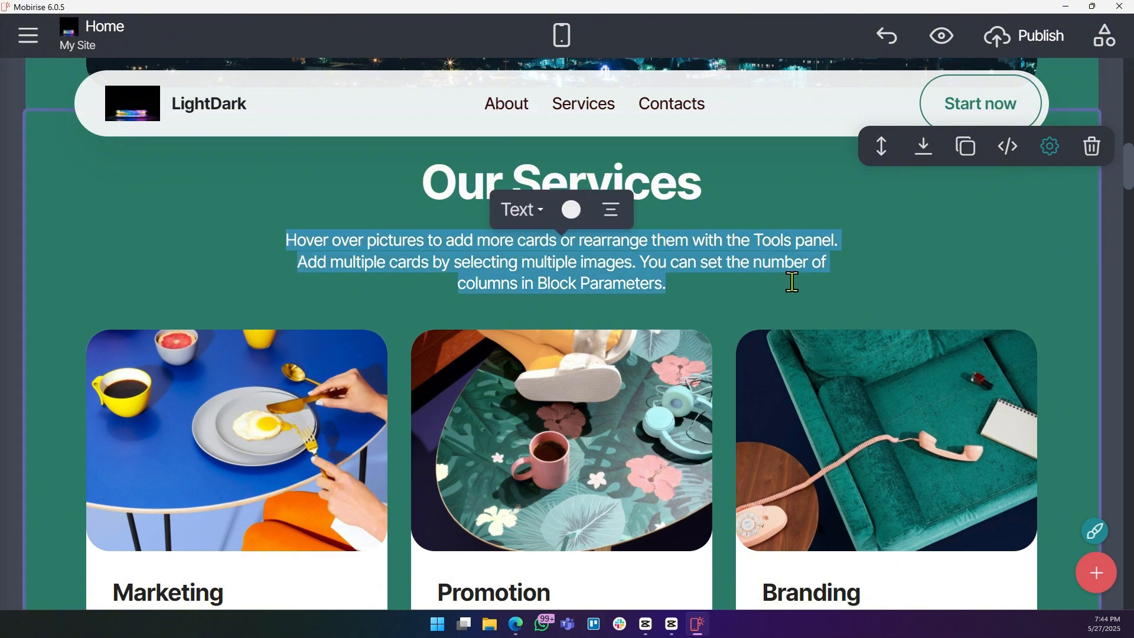
click(598, 262)
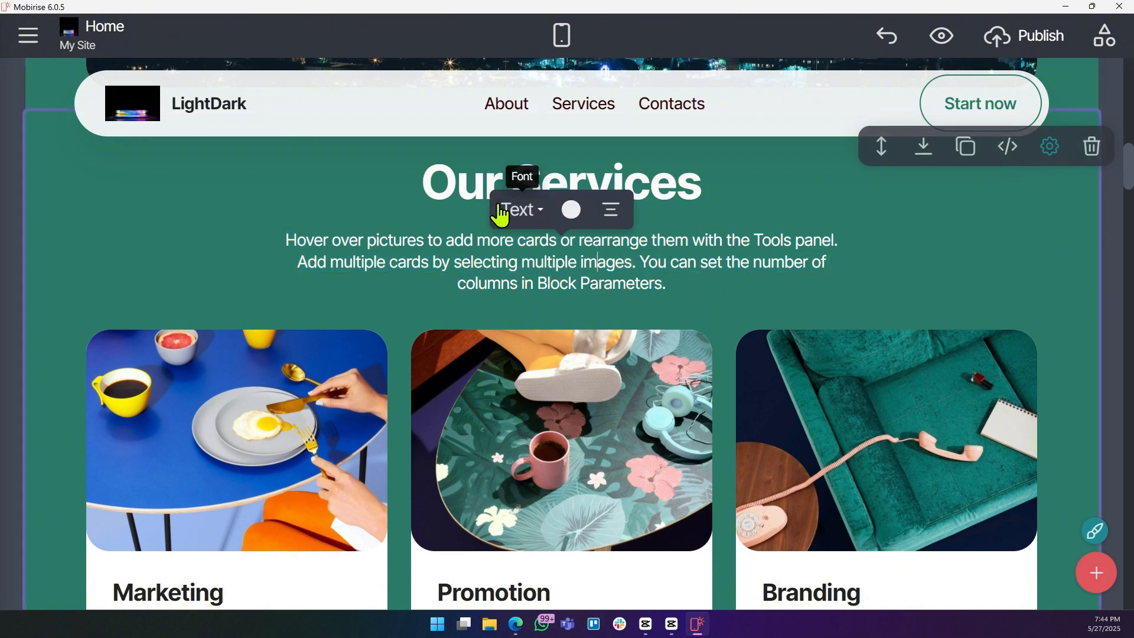
click(542, 217)
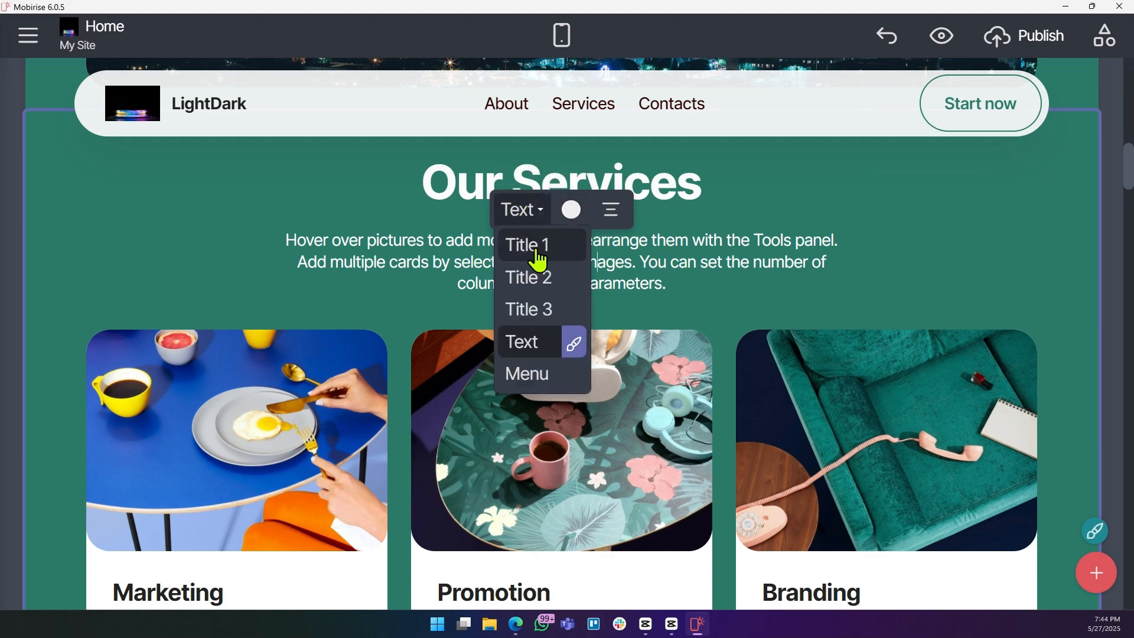
click(915, 264)
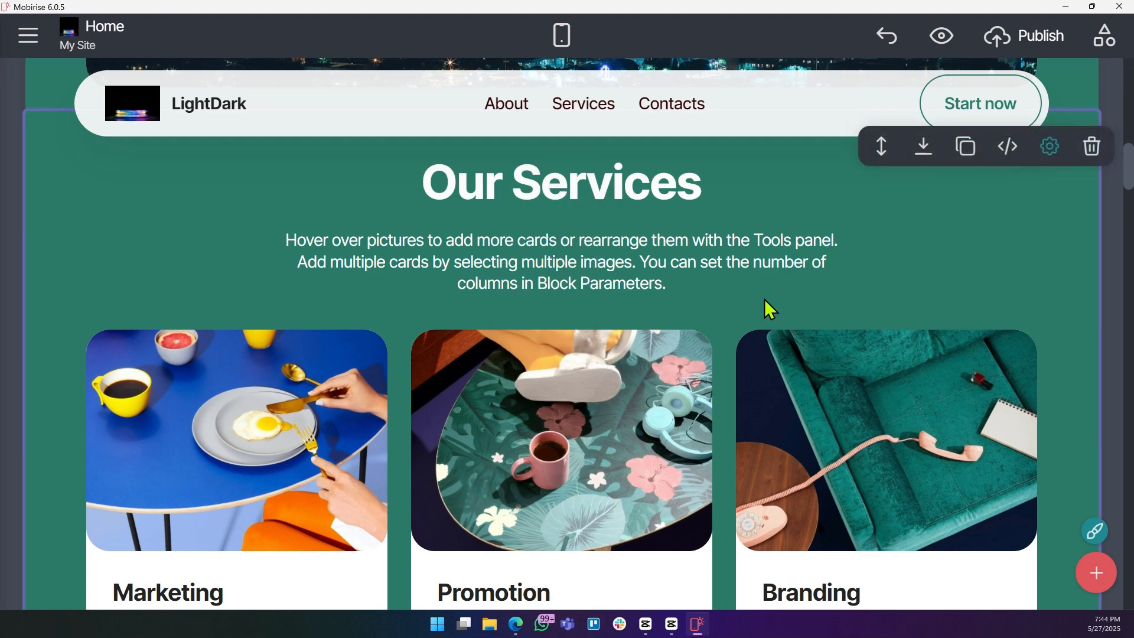
scroll(767, 301, down, 3)
scroll(208, 430, up, 3)
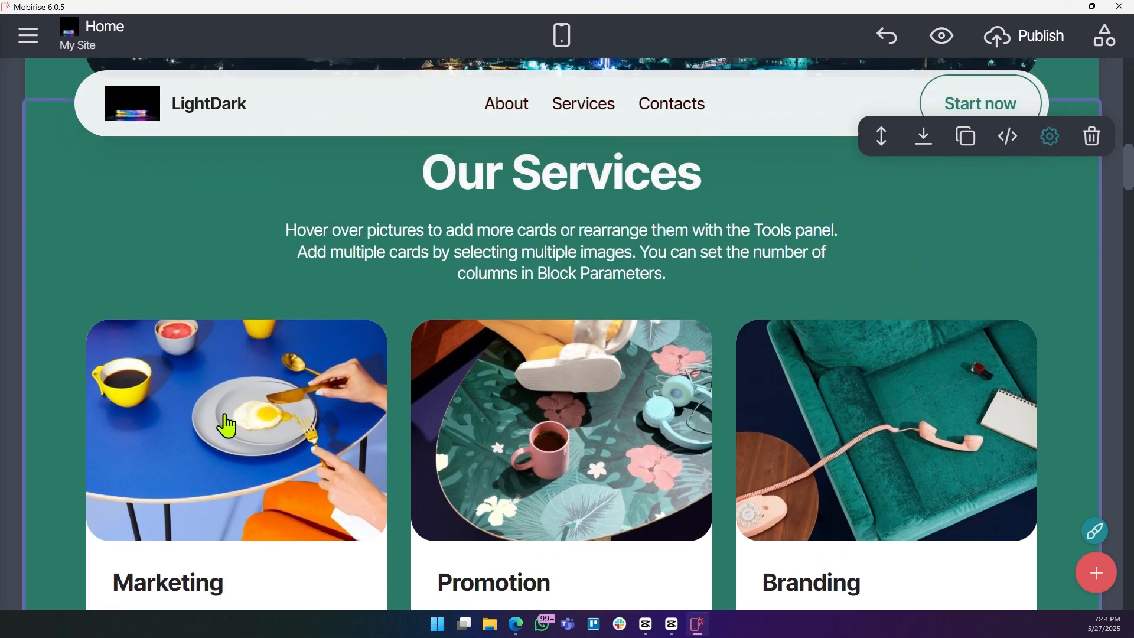
click(218, 436)
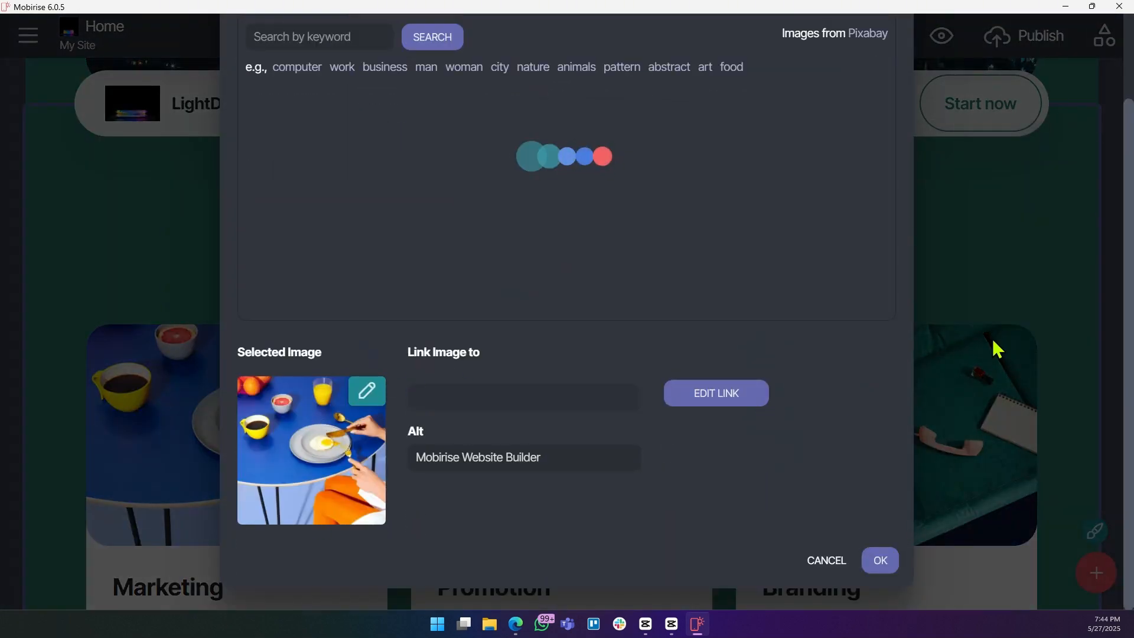
click(836, 560)
Scroll through the gallery, call-to-action and video blocks further down the page.
scroll(926, 444, down, 15)
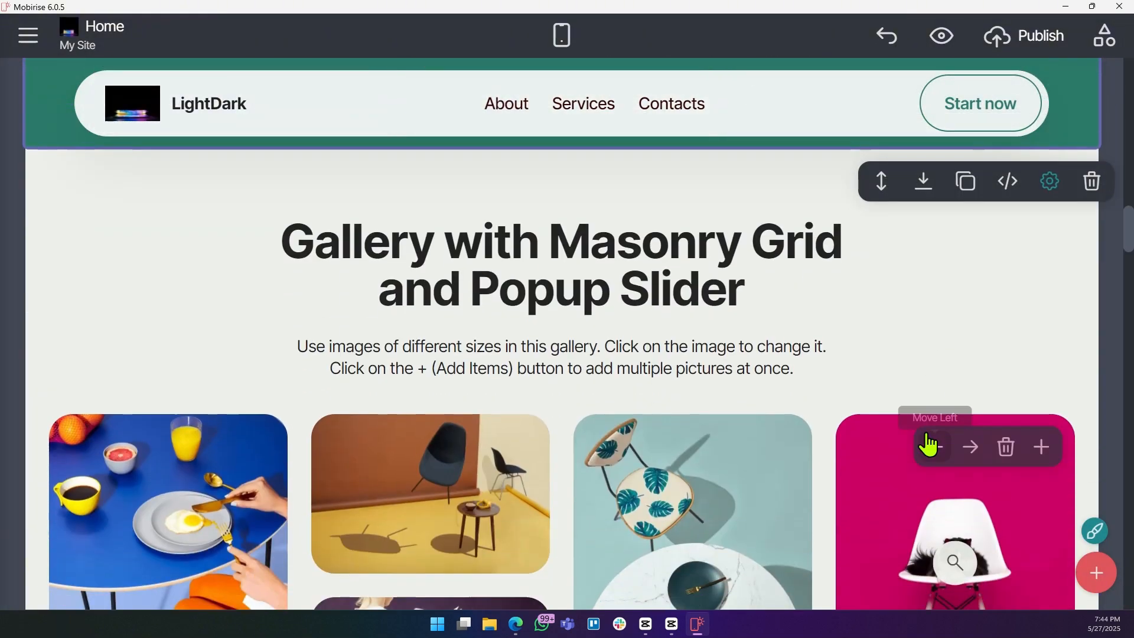
scroll(926, 440, down, 2)
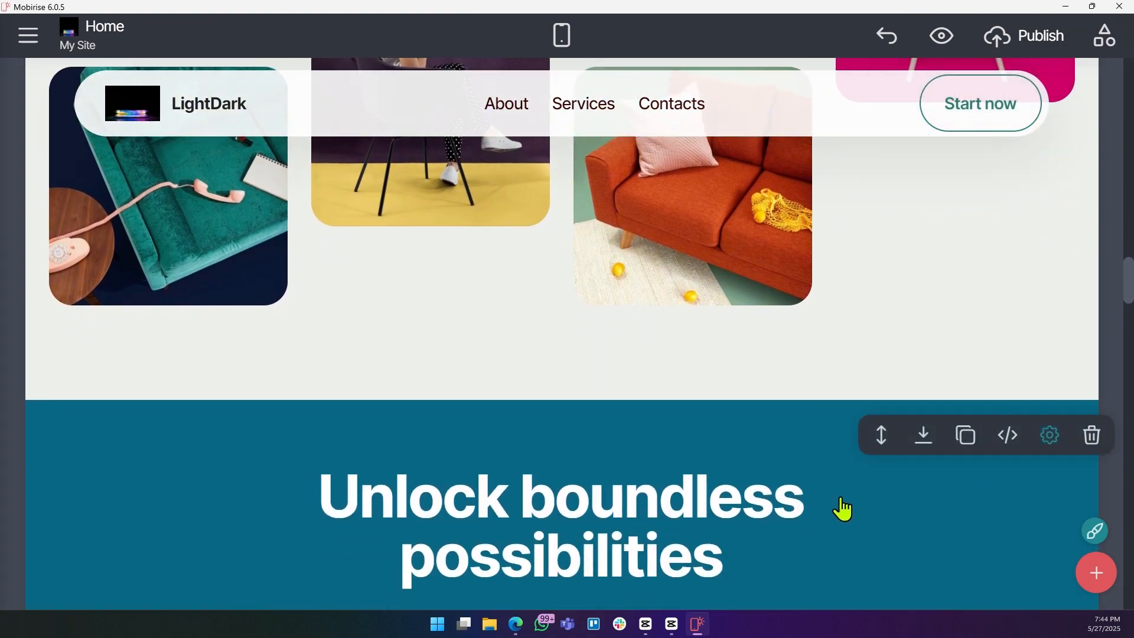
scroll(842, 508, down, 4)
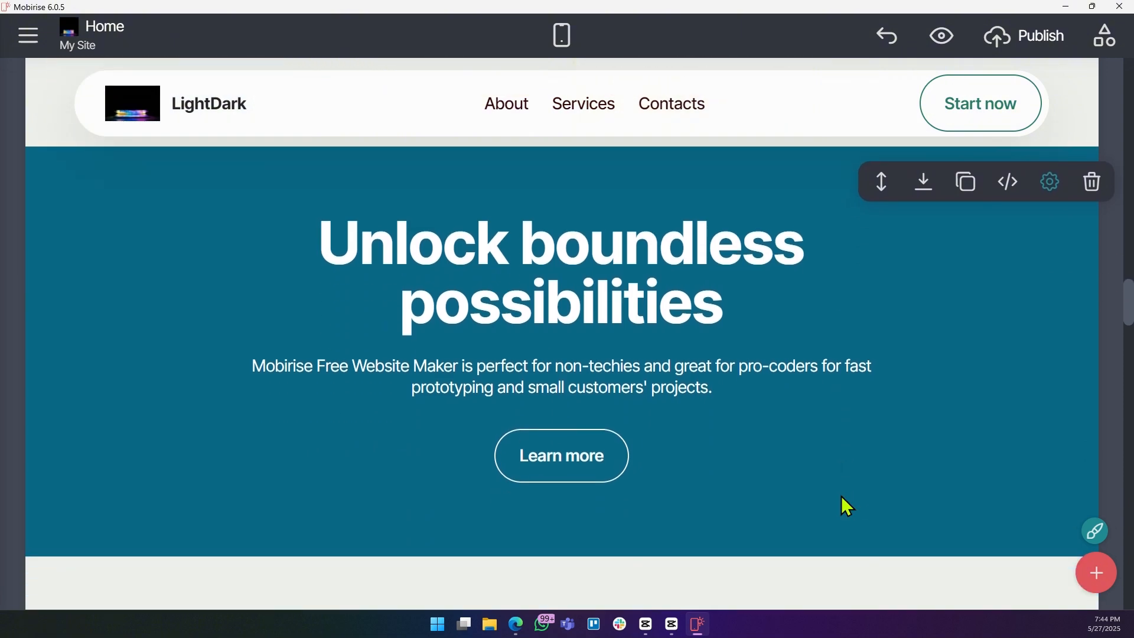
scroll(848, 467, down, 3)
scroll(843, 467, up, 6)
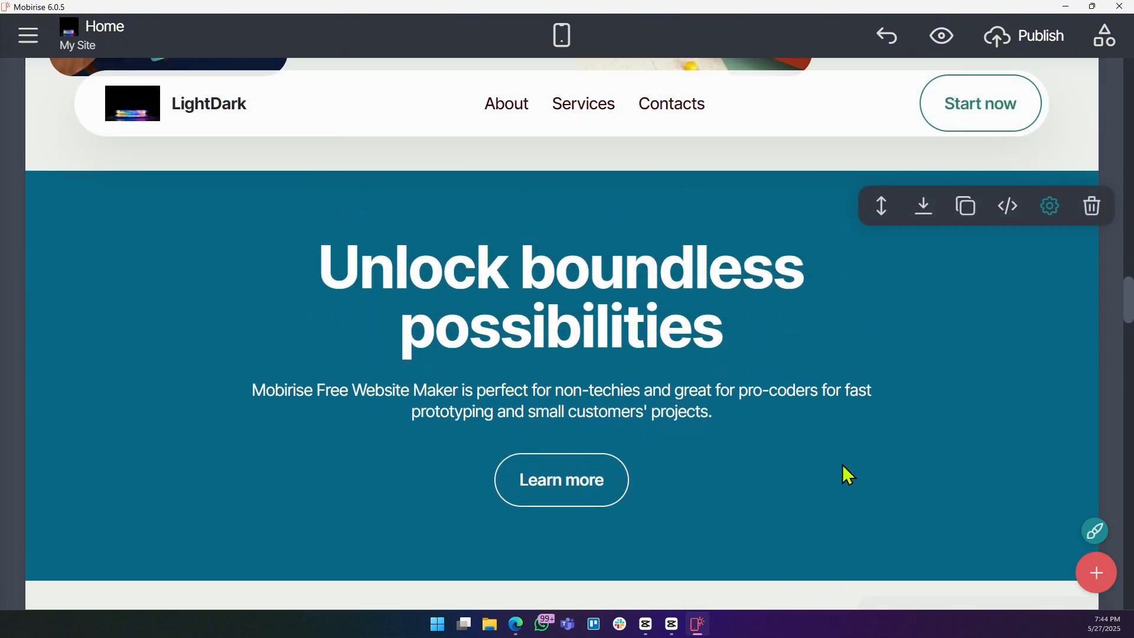
scroll(815, 472, down, 1)
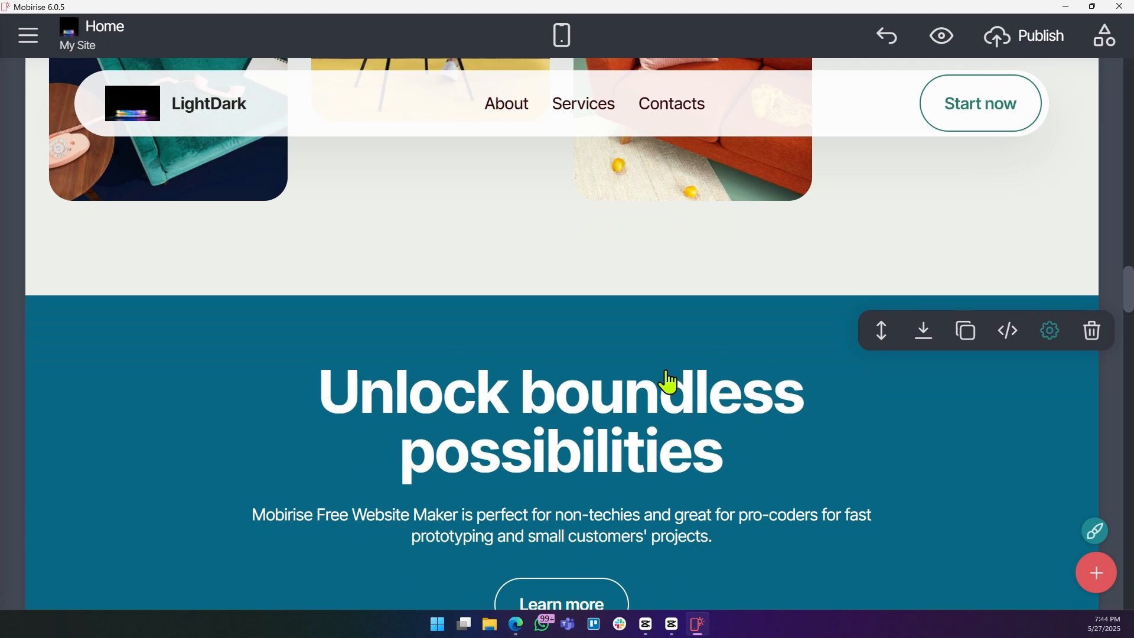
scroll(670, 387, down, 5)
scroll(672, 391, up, 2)
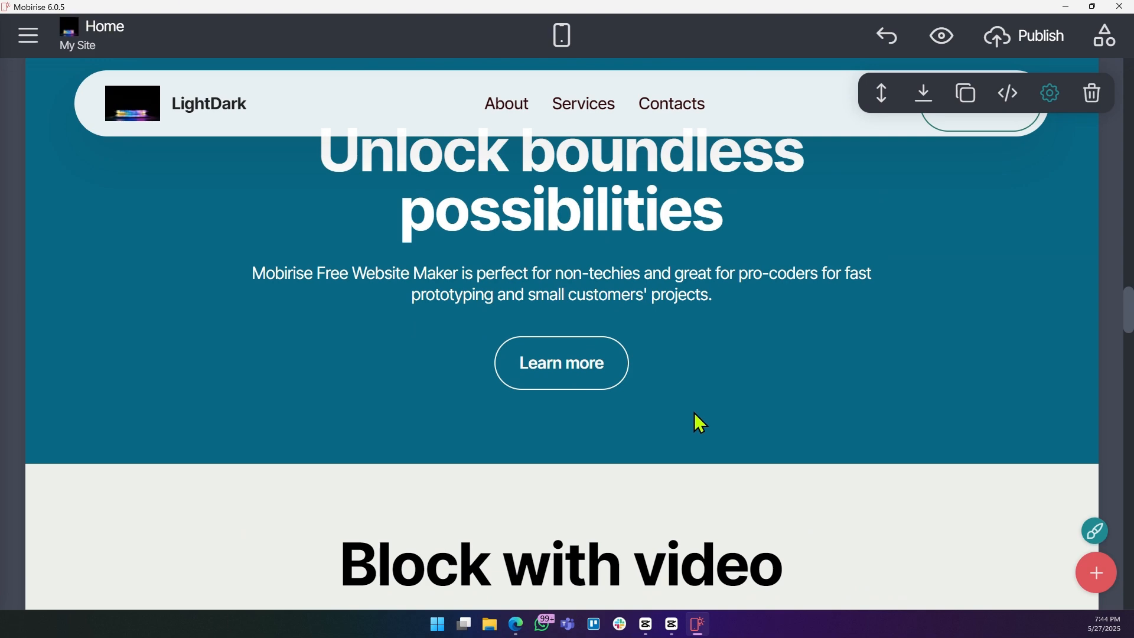
scroll(680, 407, up, 10)
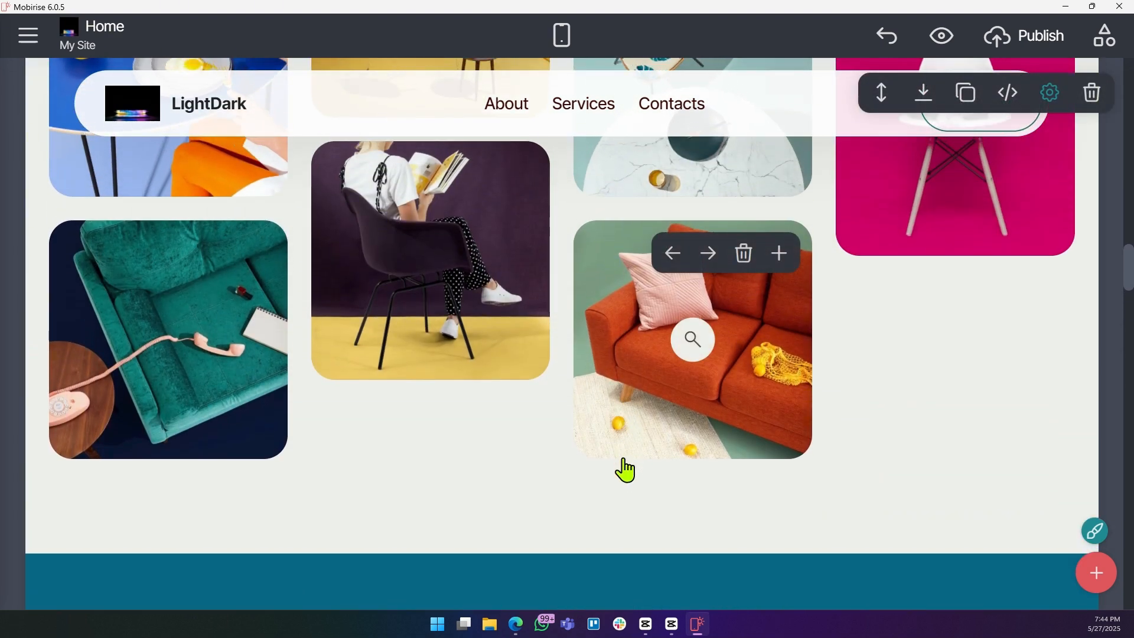
scroll(625, 469, down, 15)
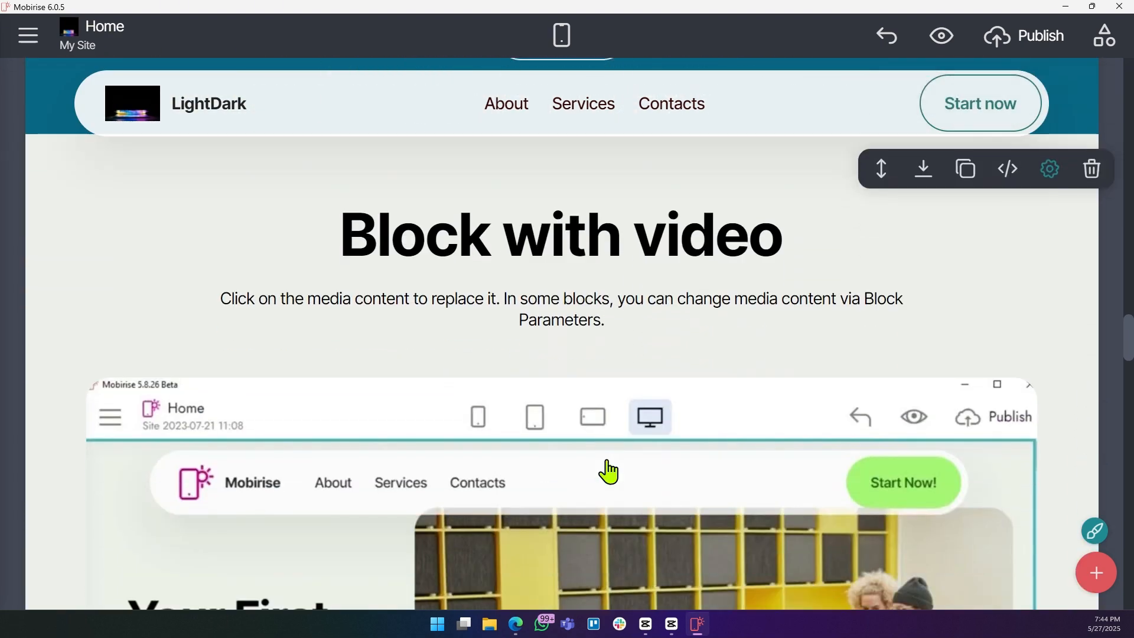
scroll(440, 424, down, 3)
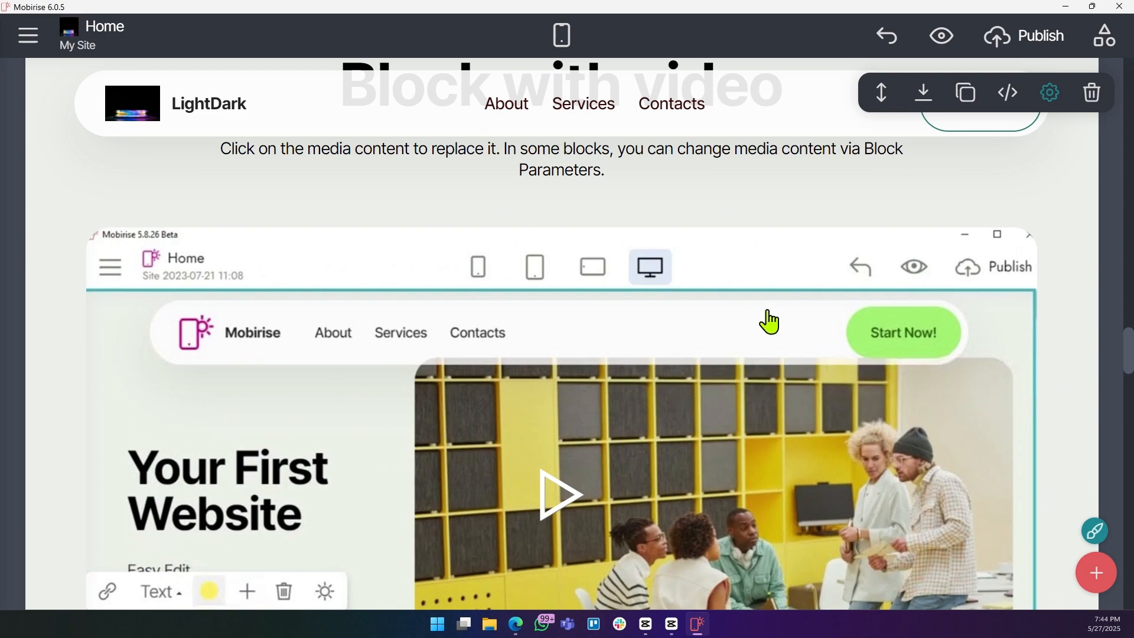
scroll(738, 354, down, 4)
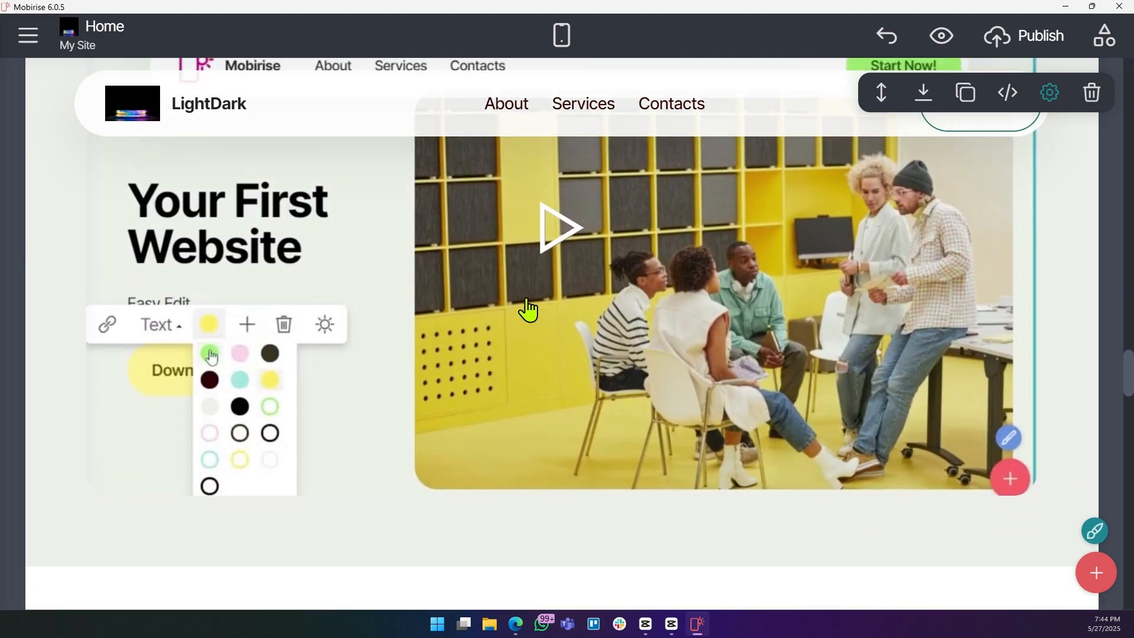
scroll(530, 336, down, 2)
scroll(898, 126, up, 3)
scroll(798, 245, up, 5)
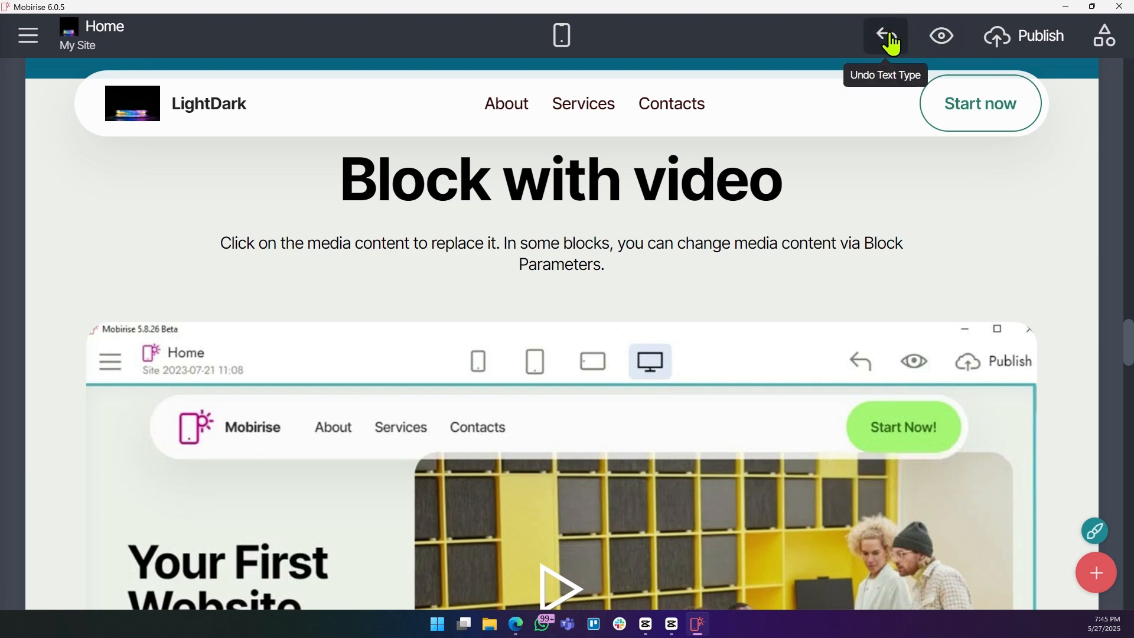
Delete the Block with video description text, then undo the deletion.
click(237, 245)
drag(224, 242, 616, 276)
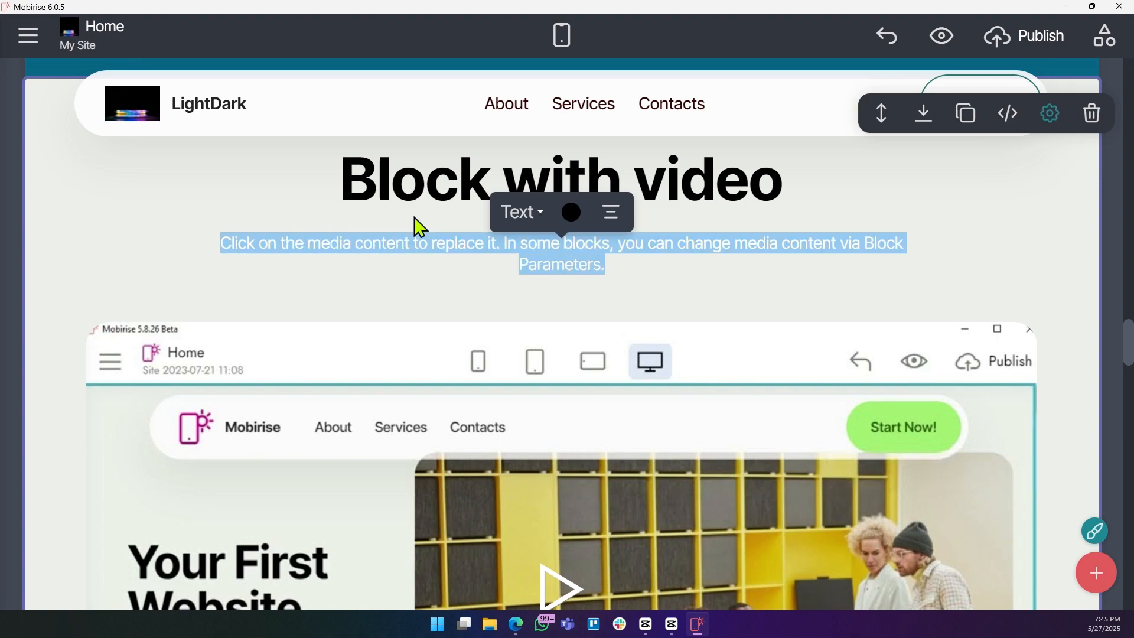
key(BackSpace)
click(896, 47)
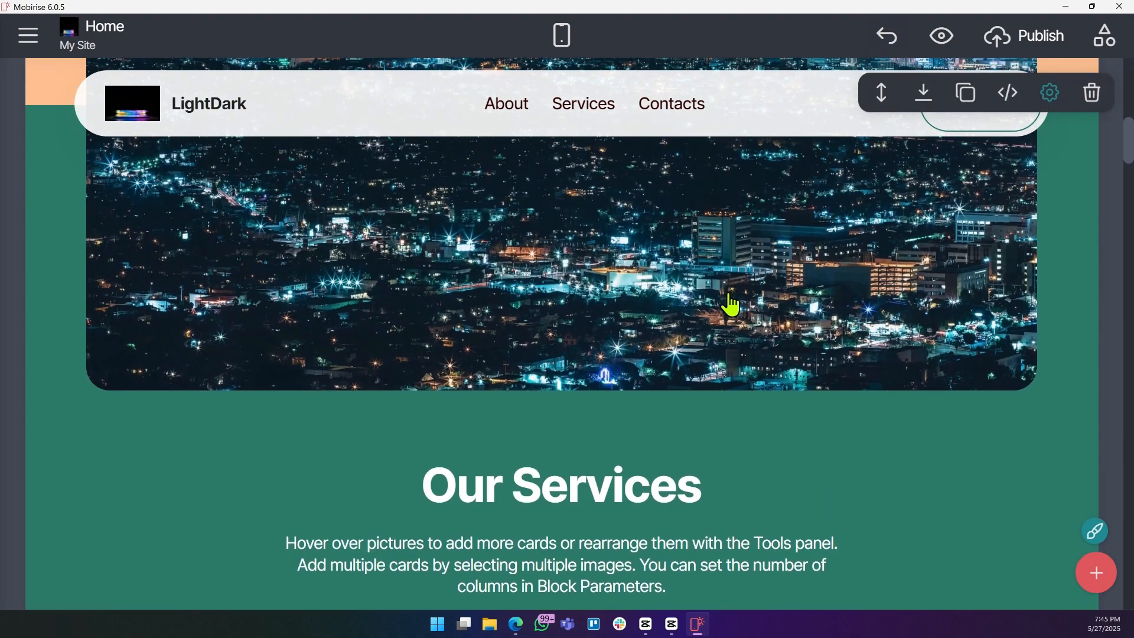
scroll(712, 296, down, 1)
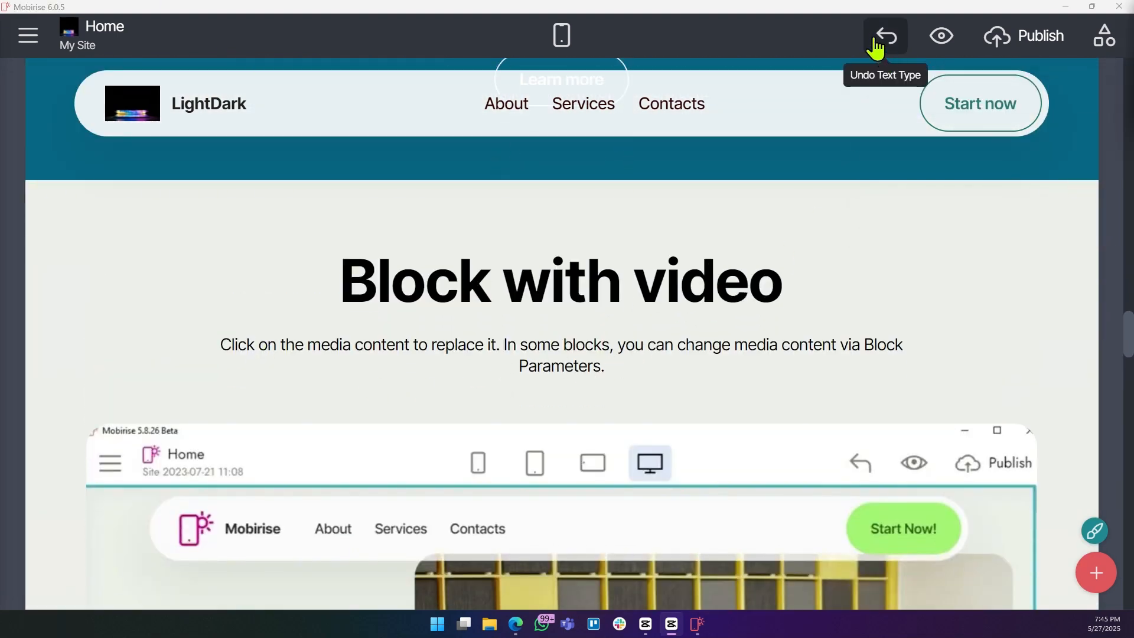
Preview the site once in Microsoft Edge and scroll through the rendered page before returning to the editor.
click(940, 43)
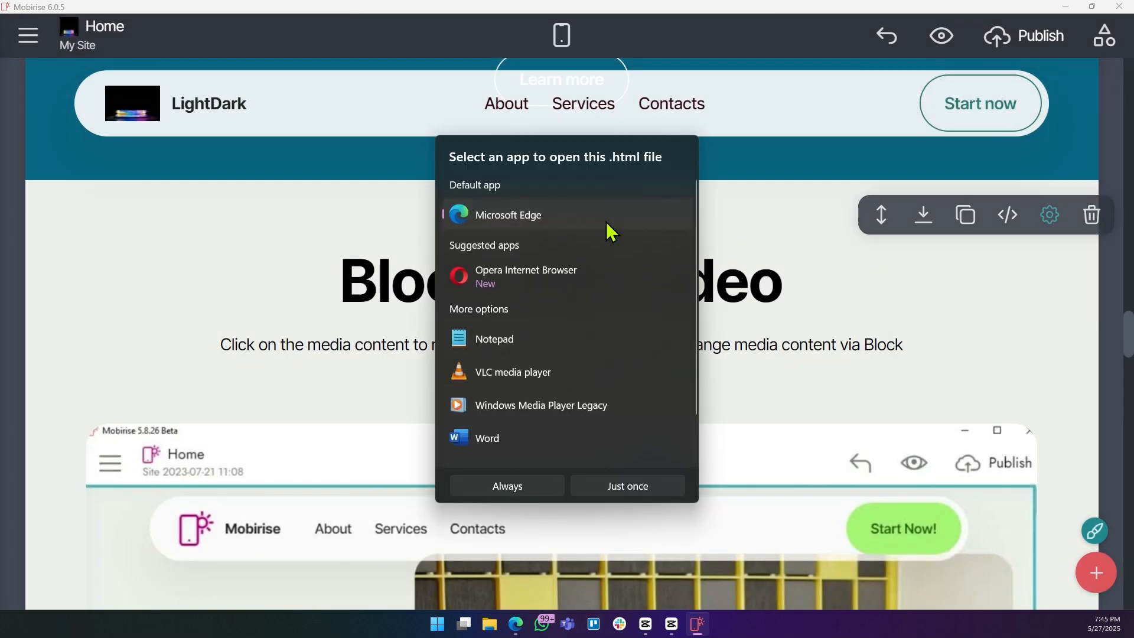
click(576, 489)
scroll(549, 147, up, 6)
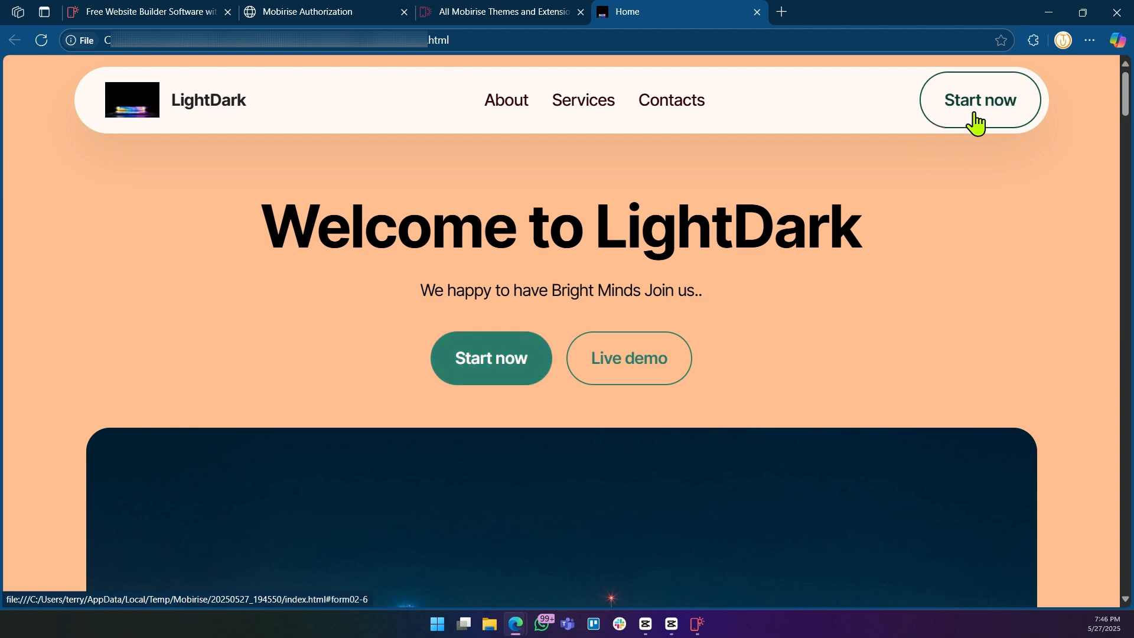
scroll(874, 245, down, 20)
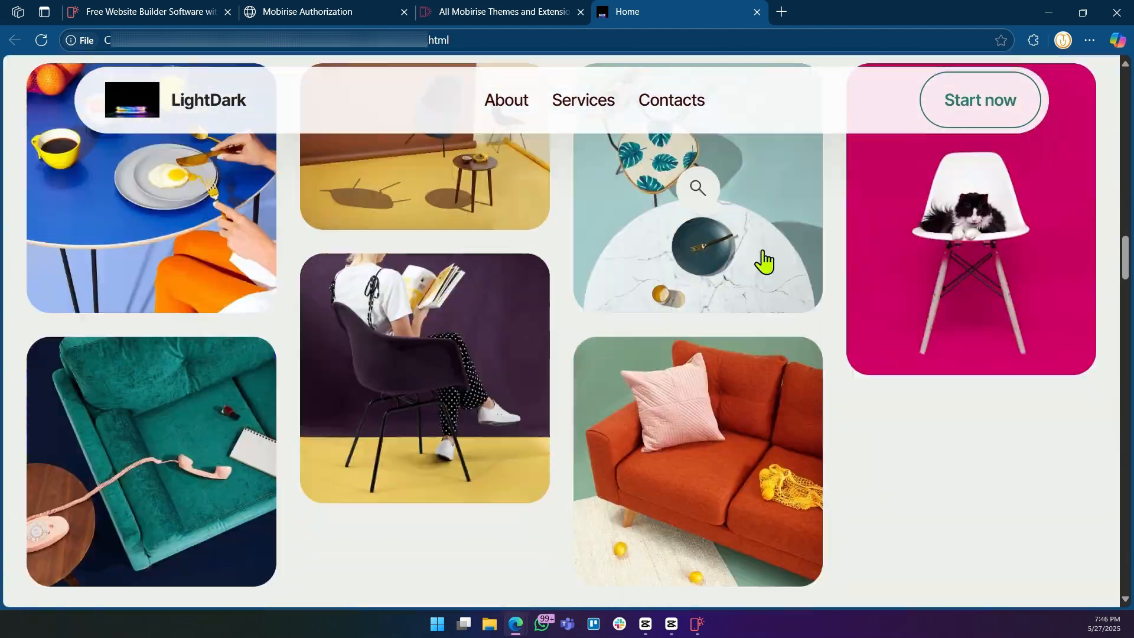
scroll(764, 260, down, 20)
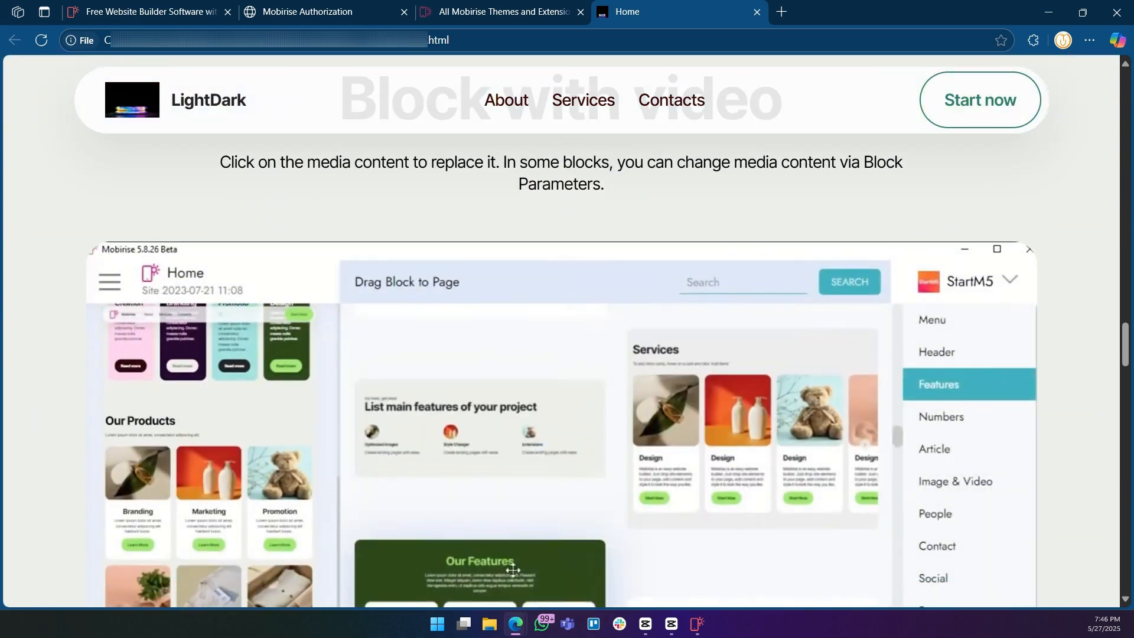
scroll(763, 258, down, 3)
scroll(763, 259, up, 3)
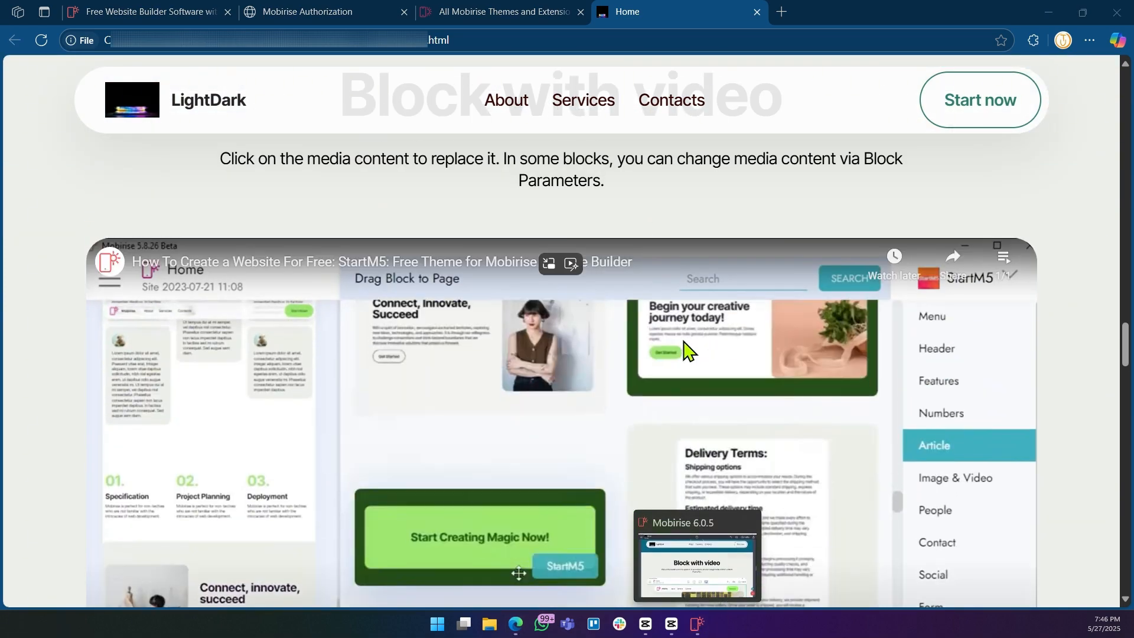
click(698, 624)
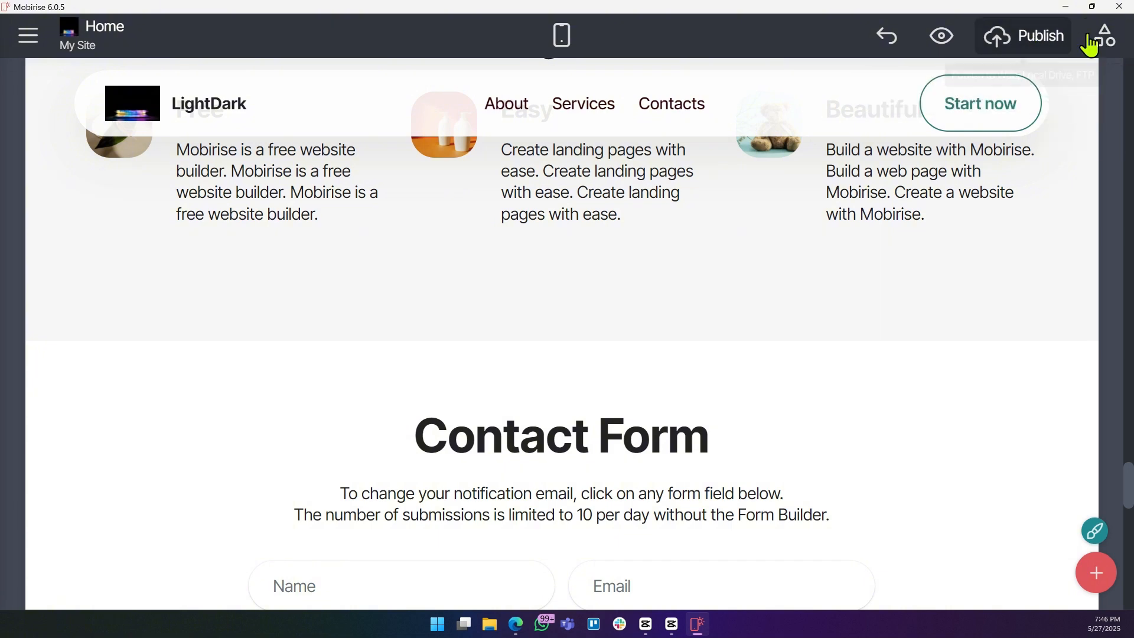
Open the Mobirise themes and extensions kit page and look over its pricing plans.
click(1107, 44)
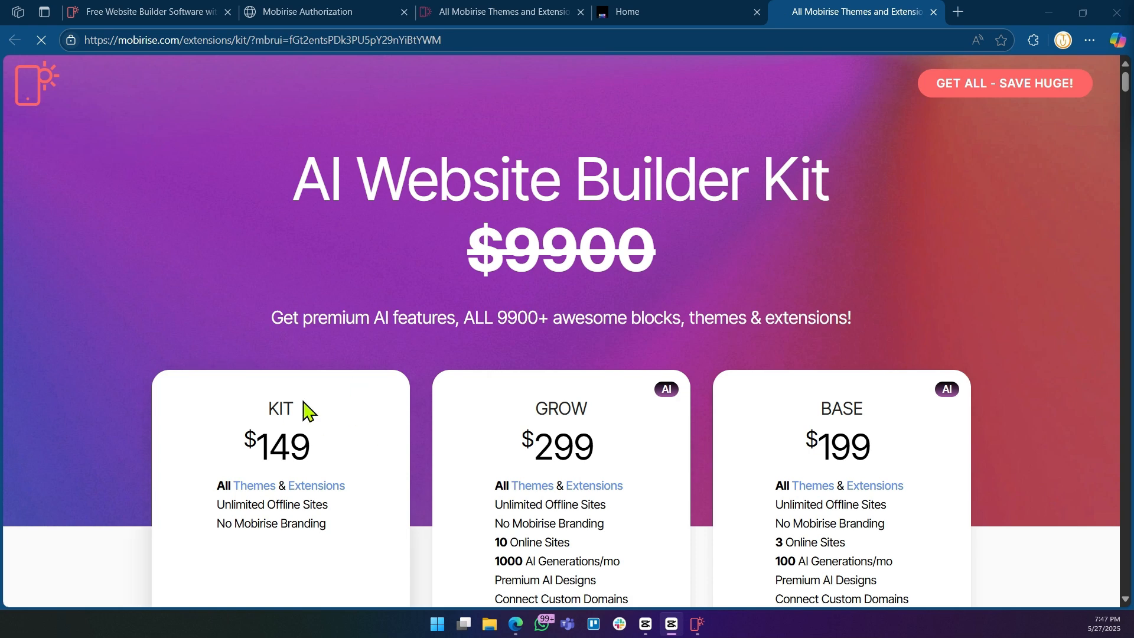
scroll(560, 322, down, 1)
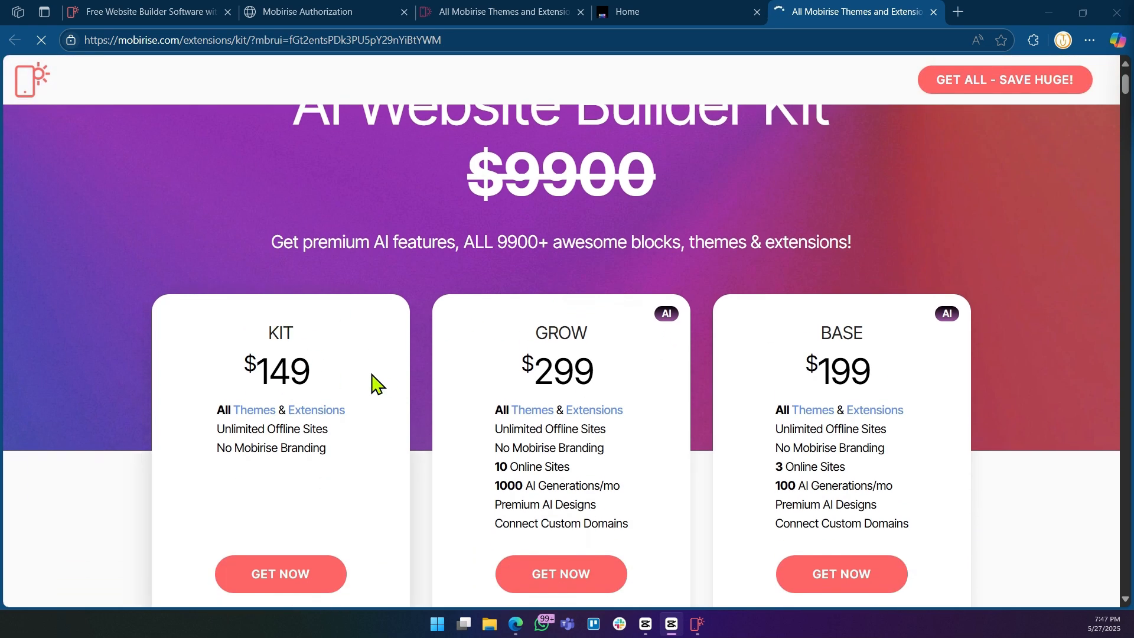
scroll(606, 381, down, 3)
scroll(536, 343, up, 2)
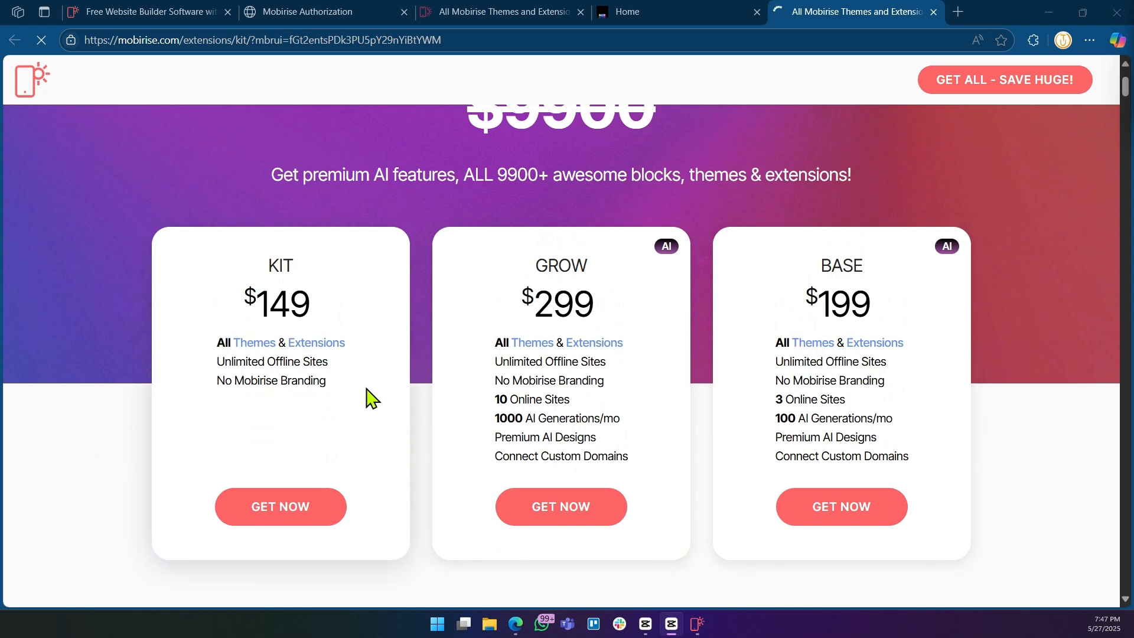
Return to the editor and publish the site to its mobirisesite.com subdomain, publishing changes only.
click(698, 624)
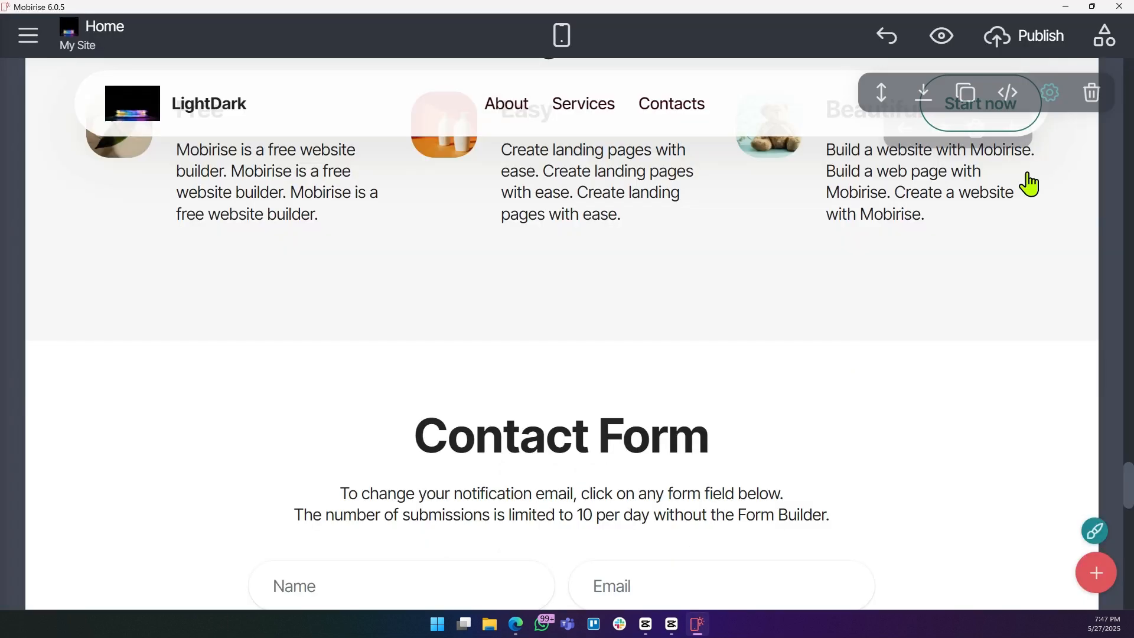
click(1023, 48)
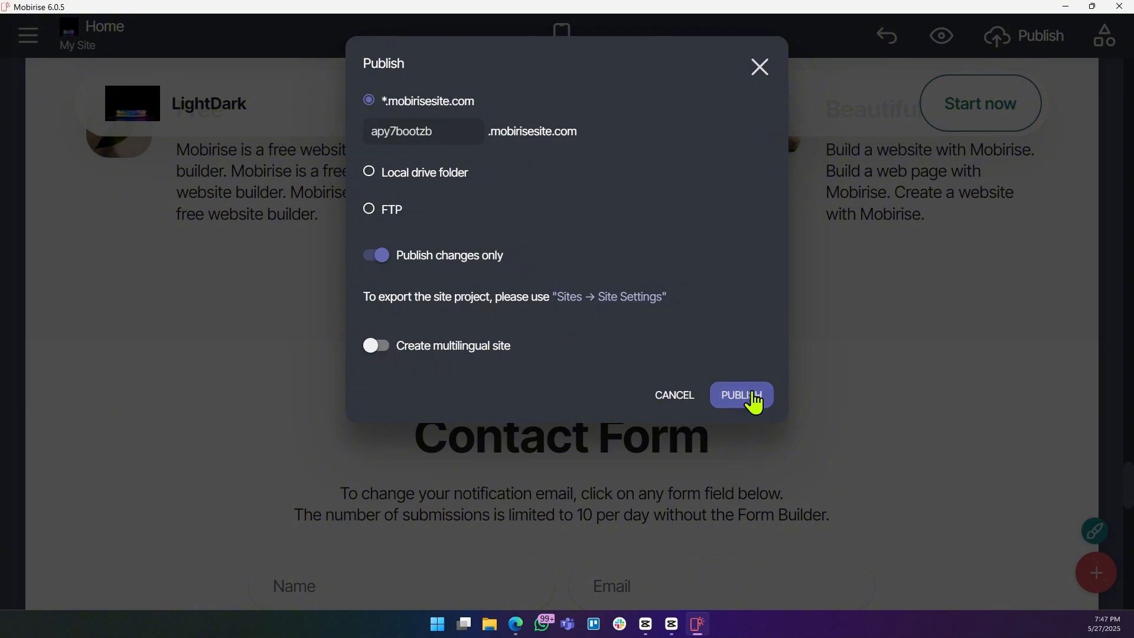
click(742, 395)
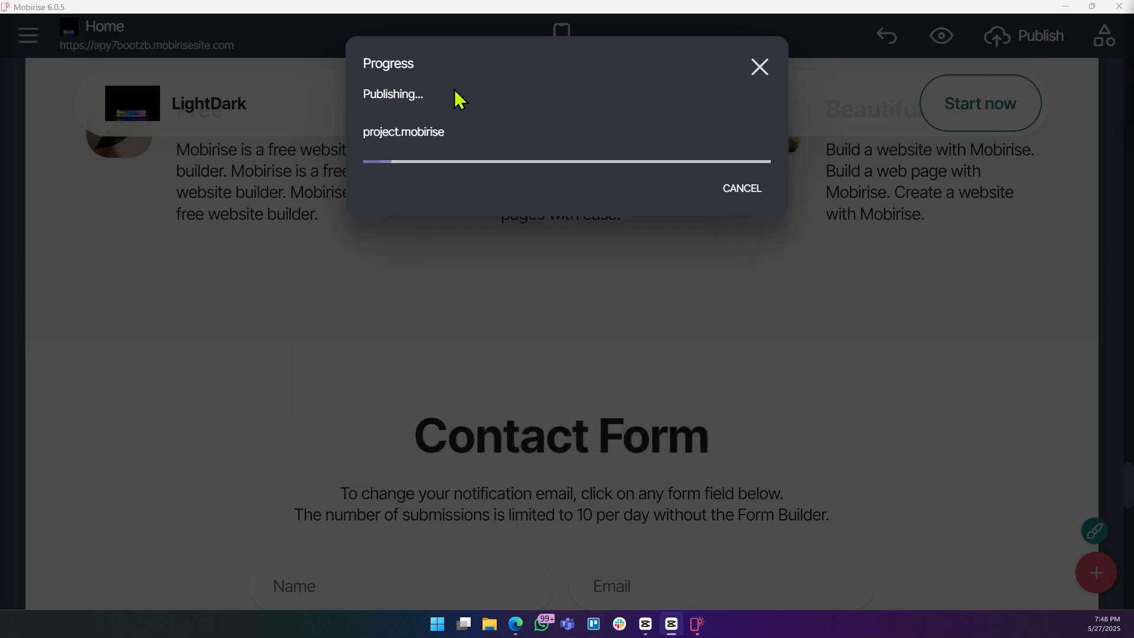